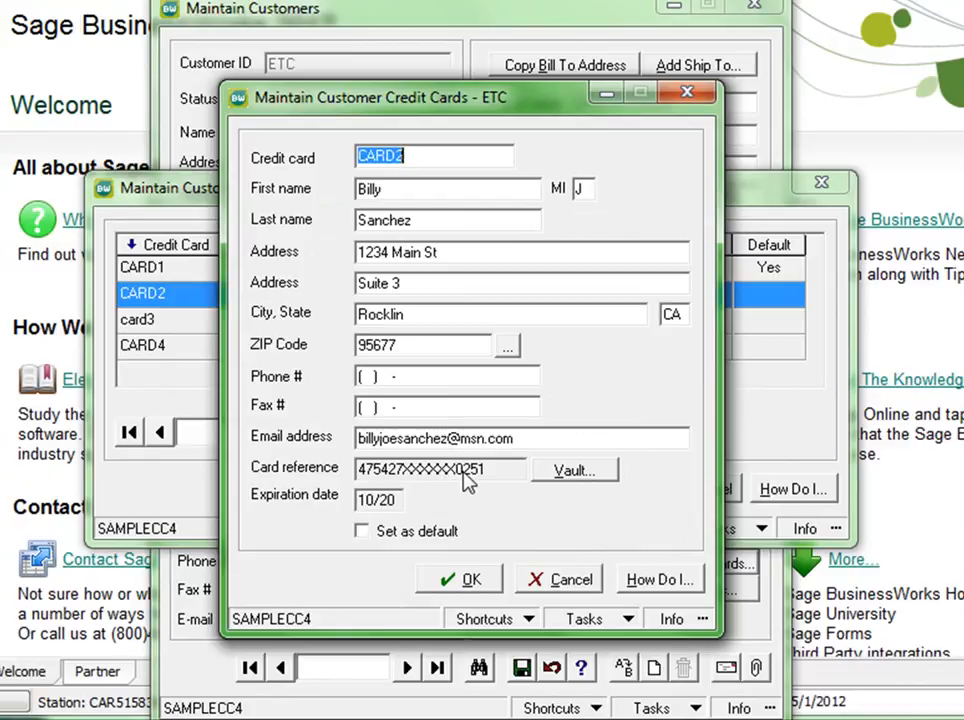
View the vault card information stored for CARD2, leave it unchanged, and close the customer's records.
{"action": "left_click", "coordinate": [557, 480]}
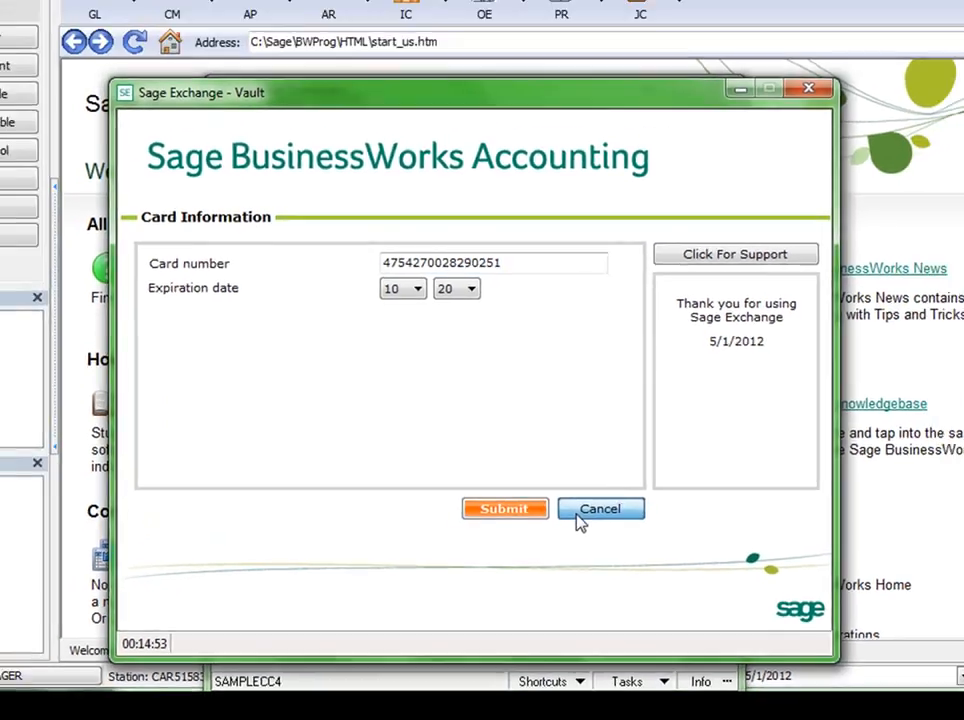
{"action": "left_click", "coordinate": [594, 510]}
{"action": "left_click", "coordinate": [537, 562]}
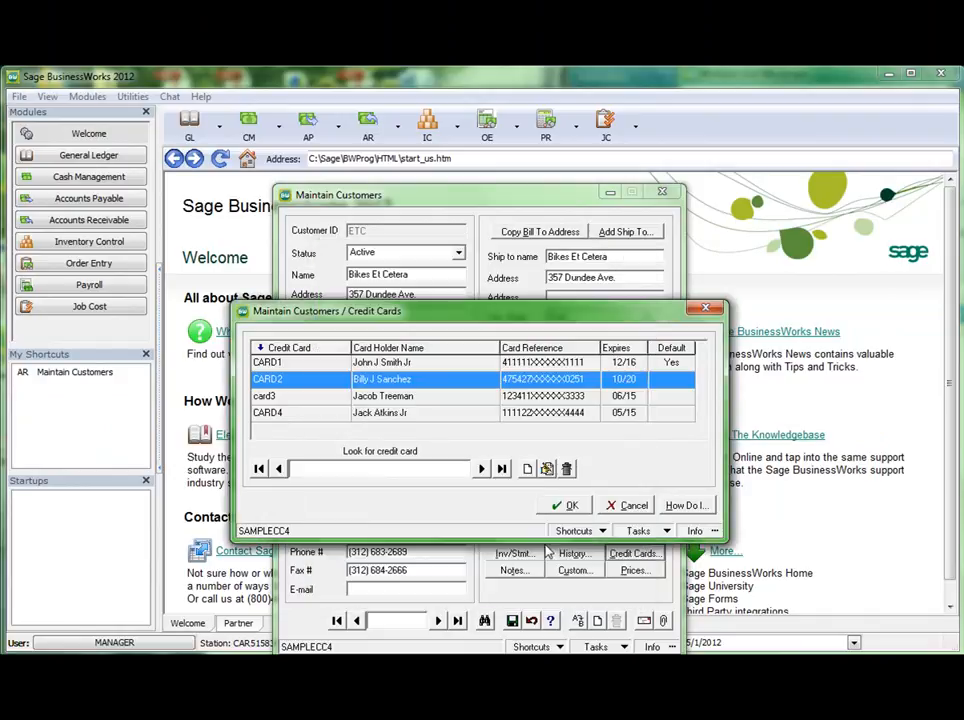
{"action": "left_click", "coordinate": [702, 307]}
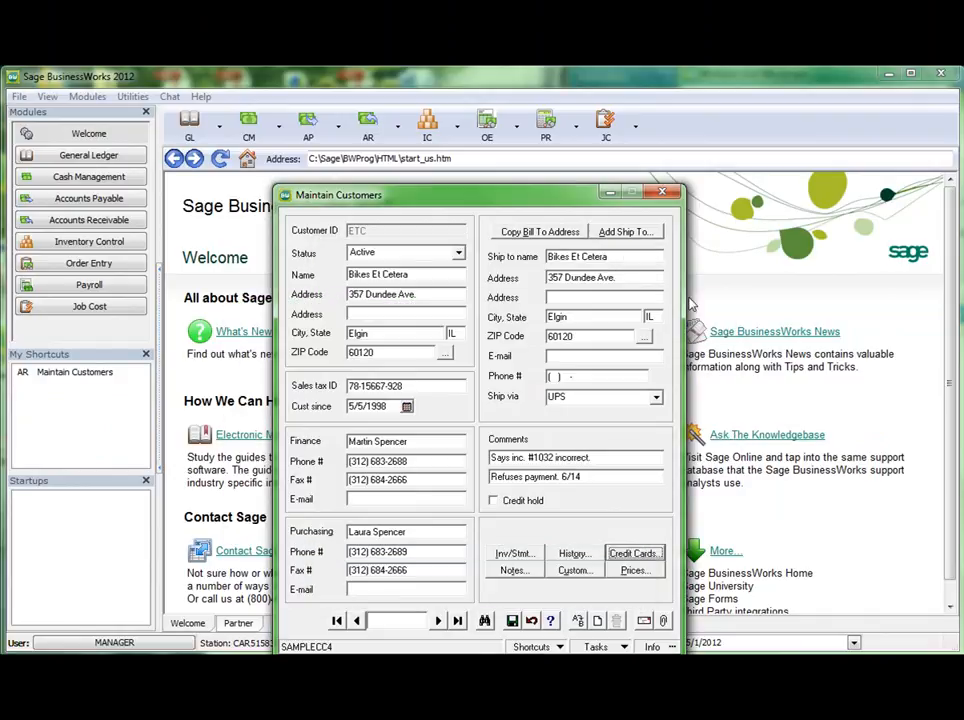
{"action": "left_click", "coordinate": [662, 192]}
Start a new Accounts Receivable invoice for the customer Bikes Et Cetera.
{"action": "left_click", "coordinate": [389, 120]}
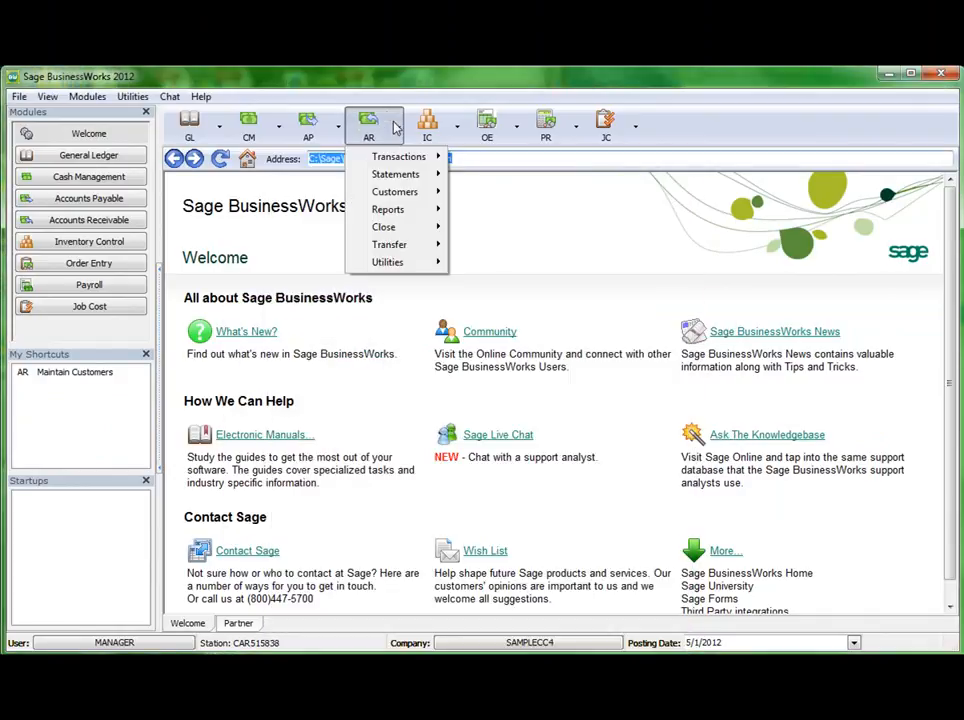
{"action": "mouse_move", "coordinate": [405, 159]}
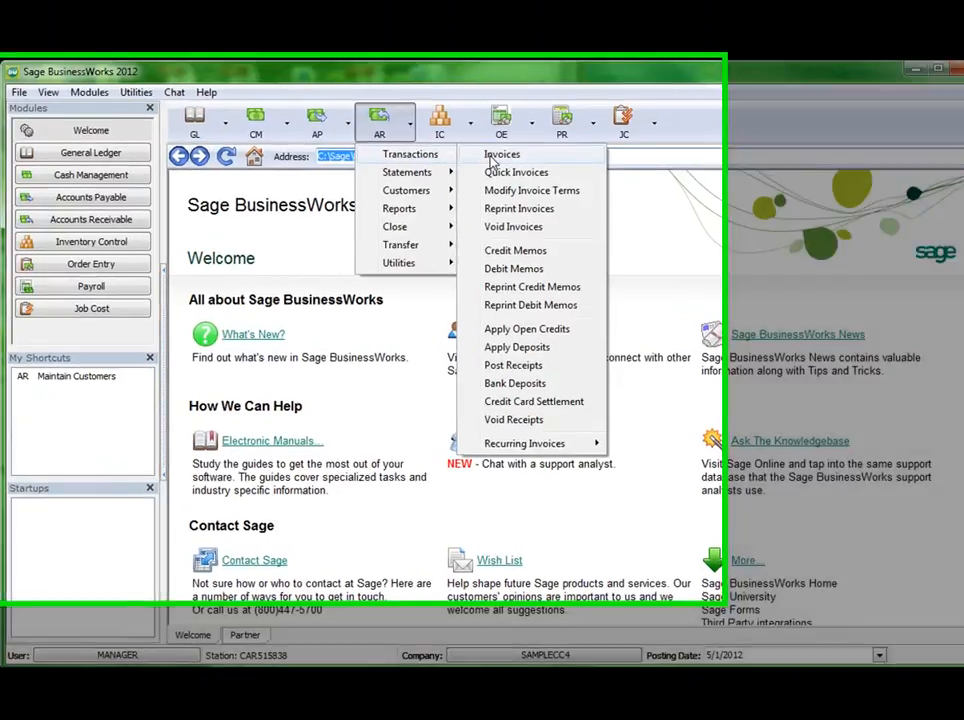
{"action": "left_click", "coordinate": [485, 160]}
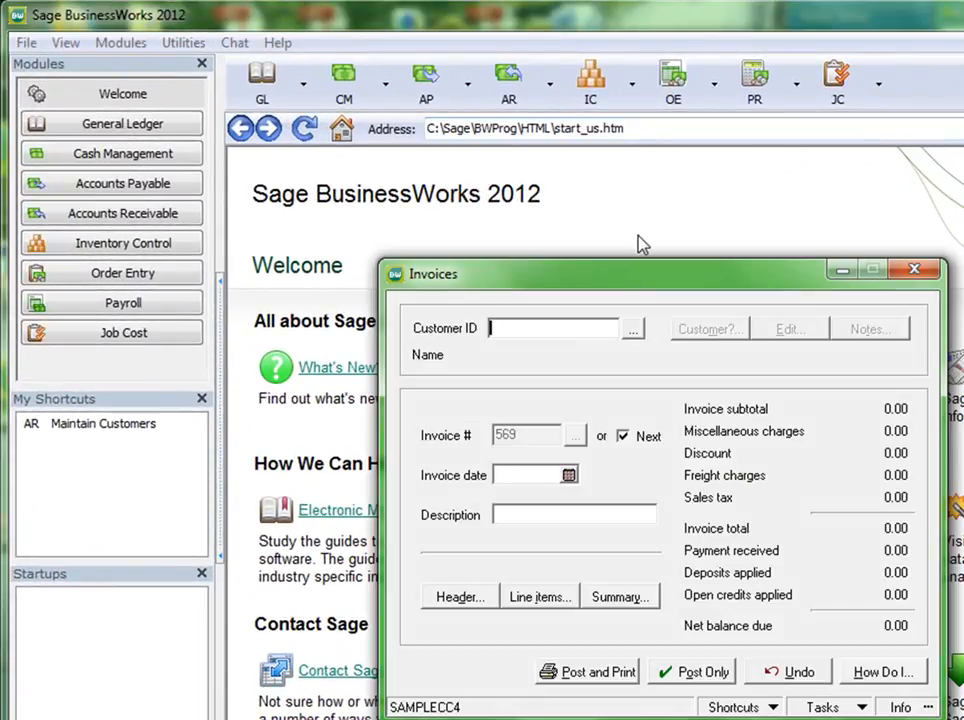
{"action": "type", "text": "ETC"}
{"action": "key", "text": "Tab"}
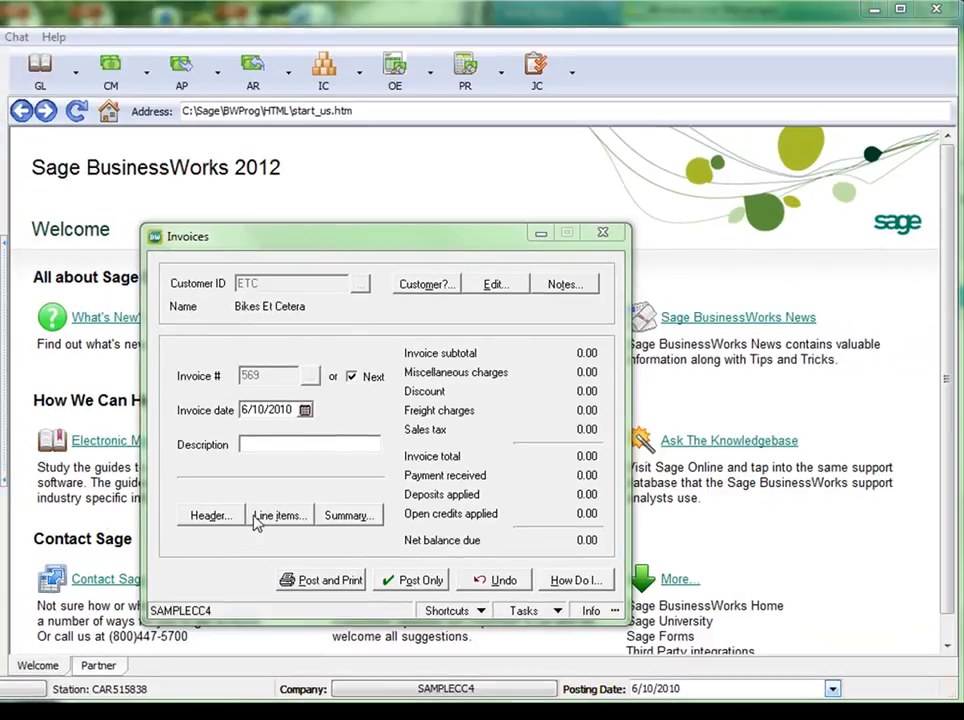
Add item 1001, the 26 inch boy's bicycle, as the invoice's line item and accept the line items.
{"action": "left_click", "coordinate": [278, 517]}
{"action": "left_click", "coordinate": [222, 211]}
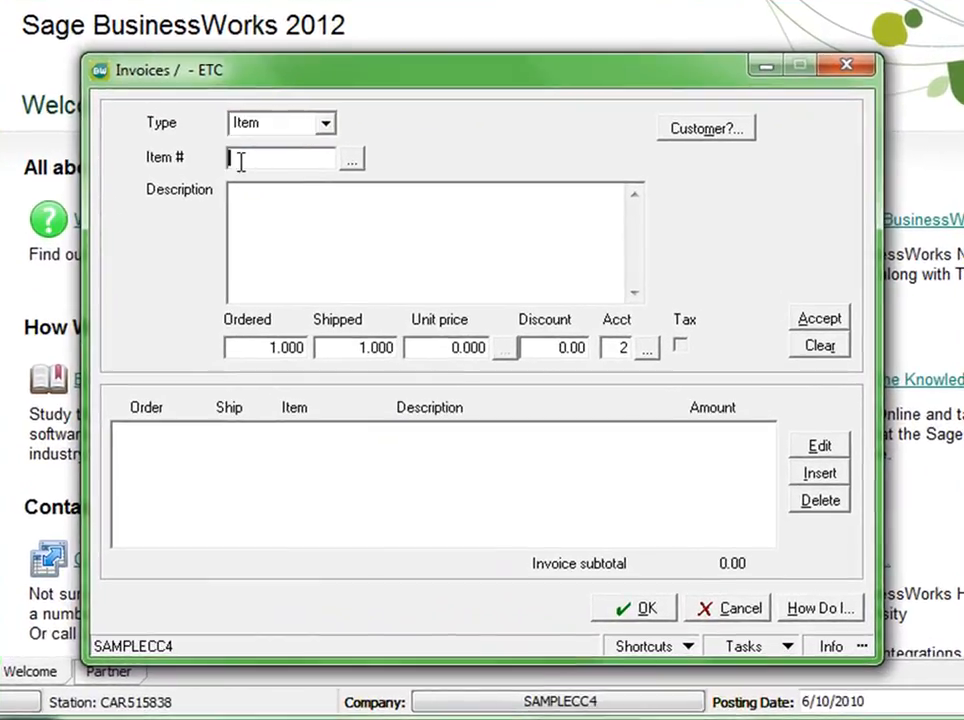
{"action": "type", "text": "1001"}
{"action": "key", "text": "Tab"}
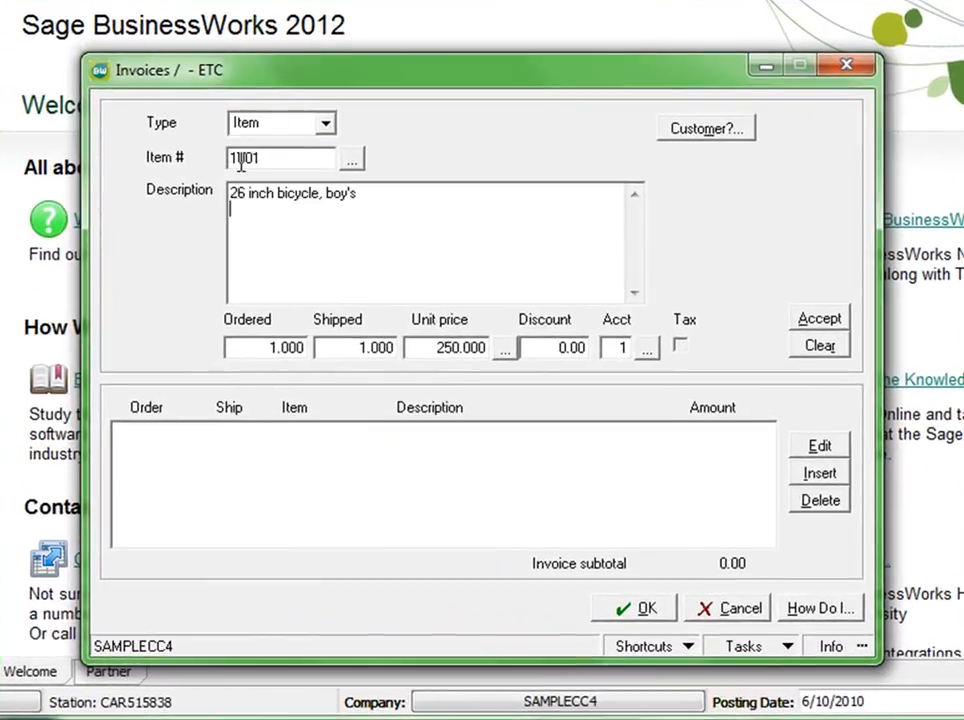
{"action": "left_click", "coordinate": [818, 320]}
{"action": "left_click", "coordinate": [640, 608]}
Record a received payment of 25.00 in the invoice summary with credit card as the payment method.
{"action": "left_click", "coordinate": [434, 479]}
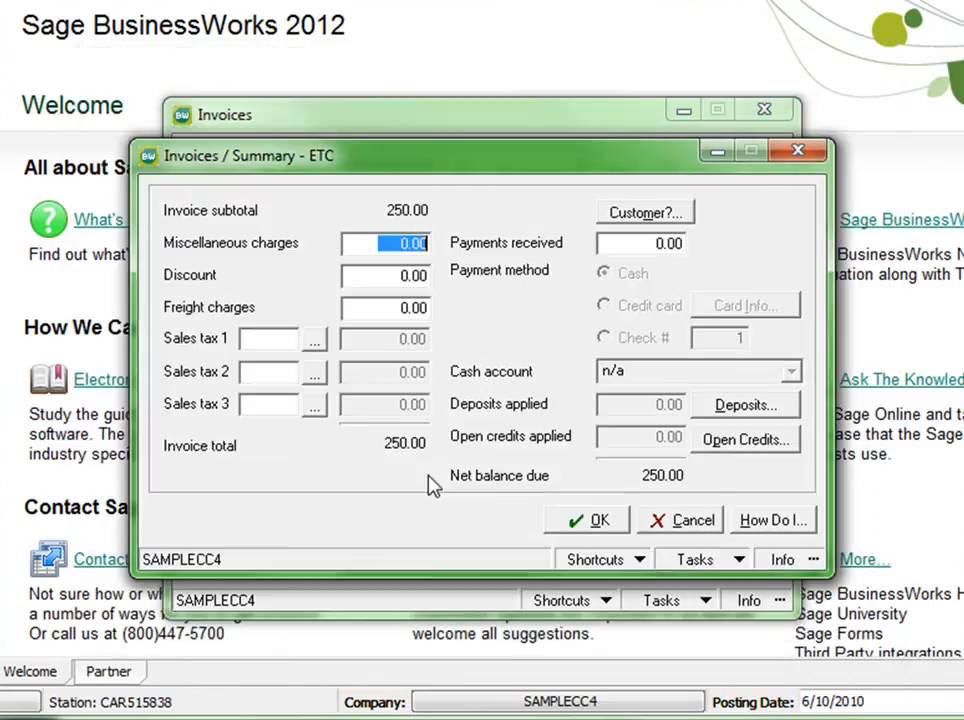
{"action": "left_click", "coordinate": [628, 250]}
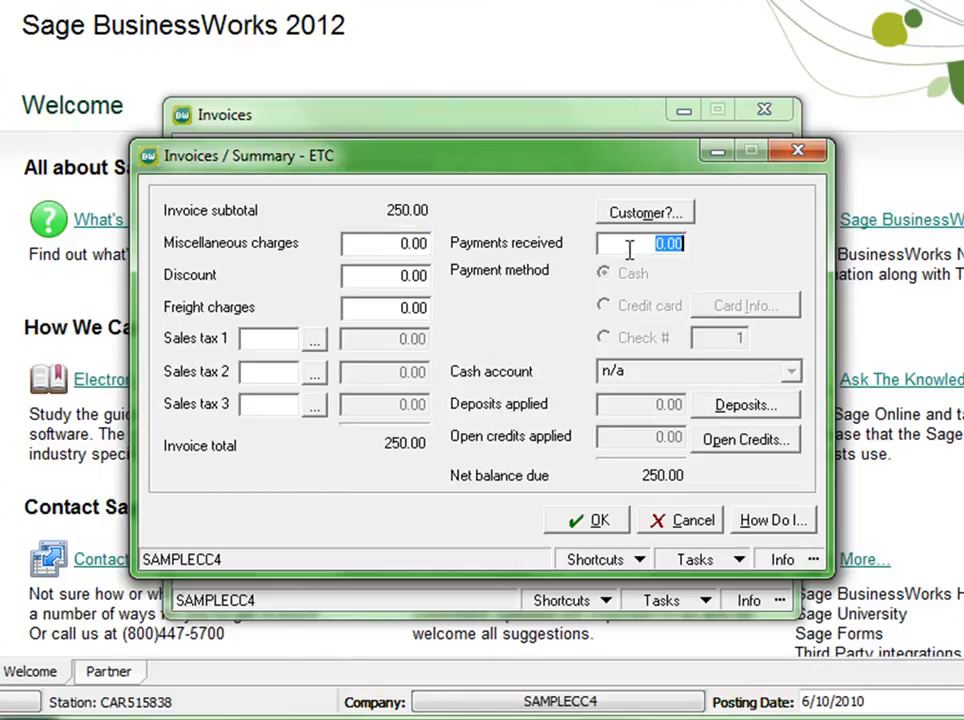
{"action": "type", "text": "25"}
{"action": "key", "text": "Tab"}
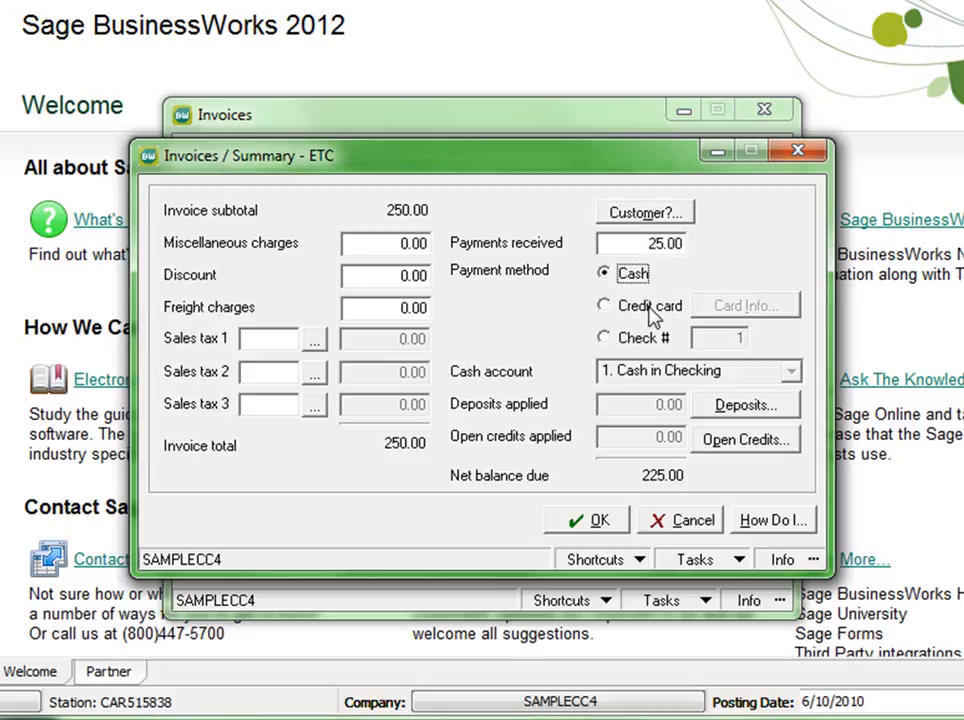
{"action": "left_click", "coordinate": [605, 308]}
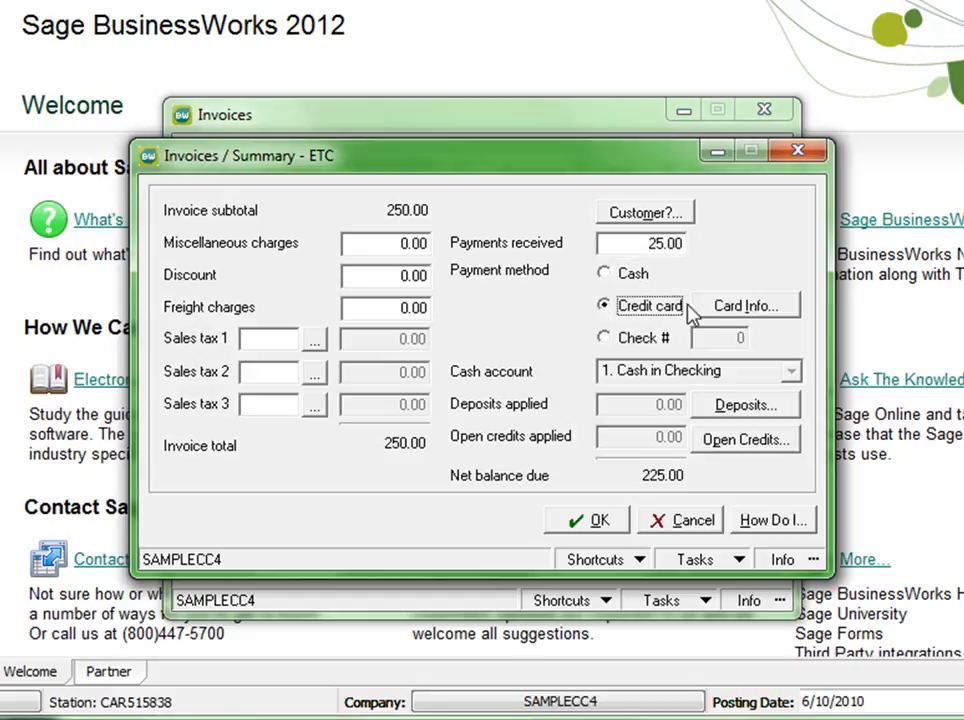
Review the customer's stored credit cards in the payment's card lookup without choosing a different card.
{"action": "left_click", "coordinate": [720, 310]}
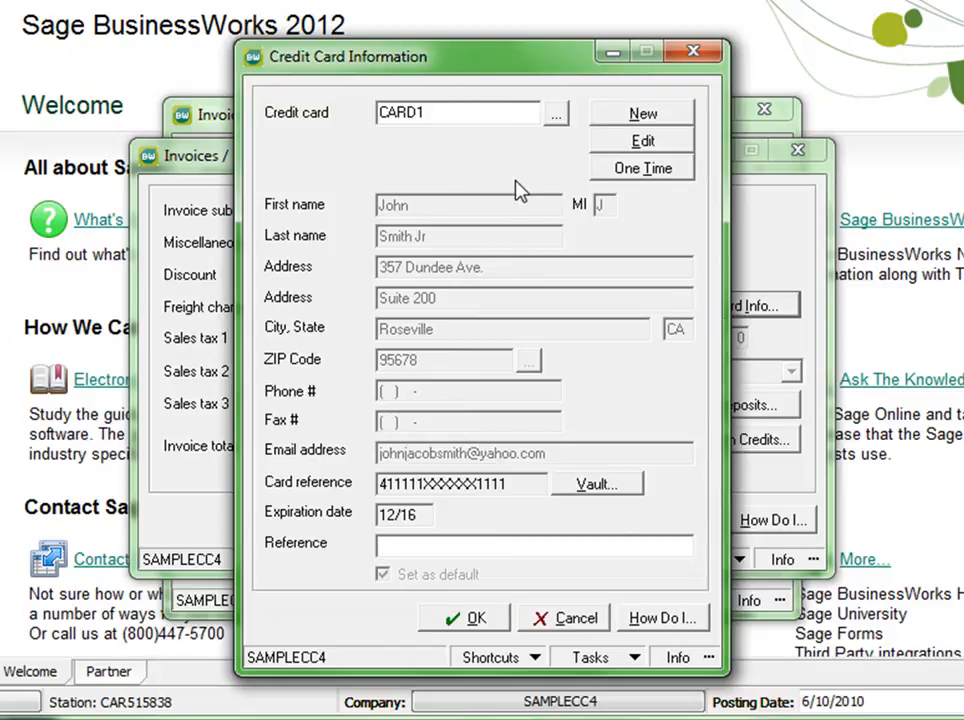
{"action": "left_click", "coordinate": [557, 116]}
{"action": "left_click_drag", "start_coordinate": [530, 110], "coordinate": [312, 123]}
{"action": "key", "text": "BackSpace"}
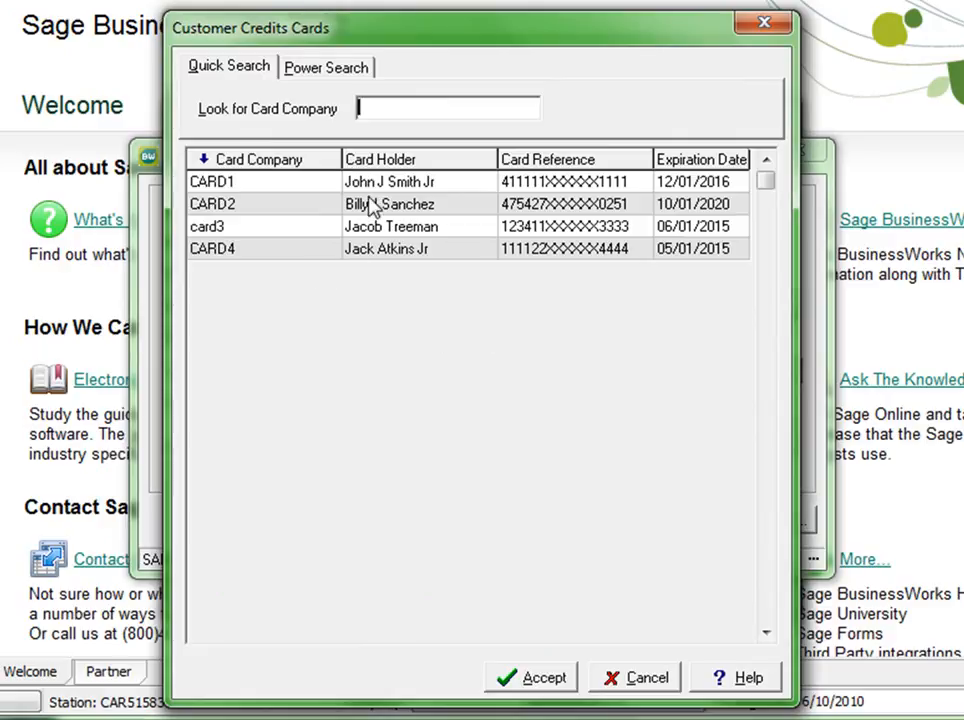
{"action": "left_click", "coordinate": [652, 680]}
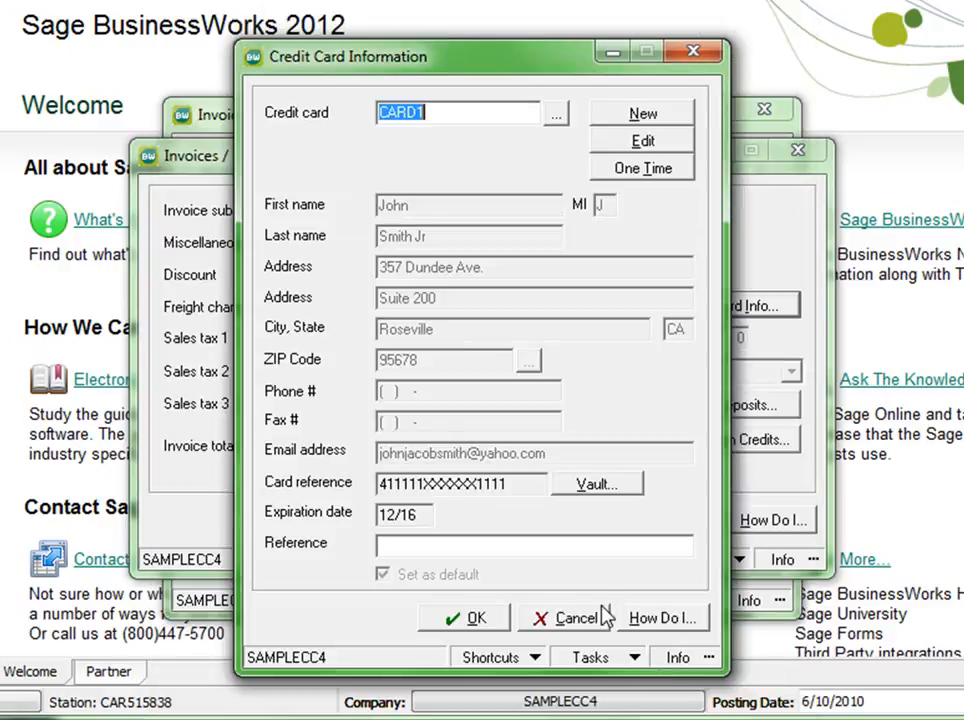
Check CARD1's vault information, and accept CARD1 as the payment card for the invoice summary.
{"action": "left_click", "coordinate": [588, 493]}
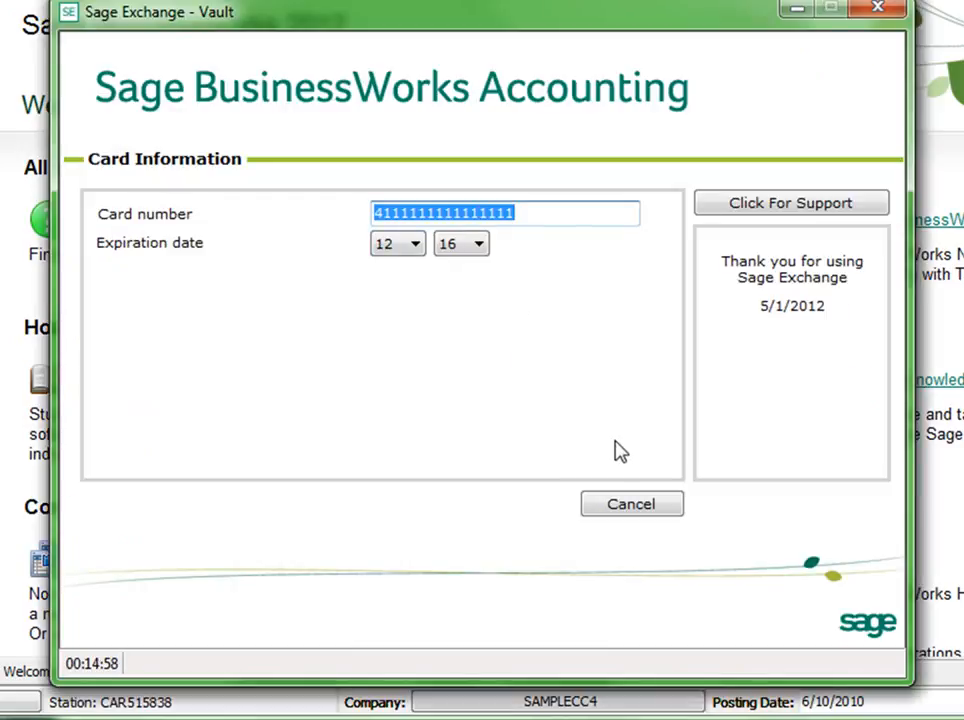
{"action": "left_click", "coordinate": [630, 505]}
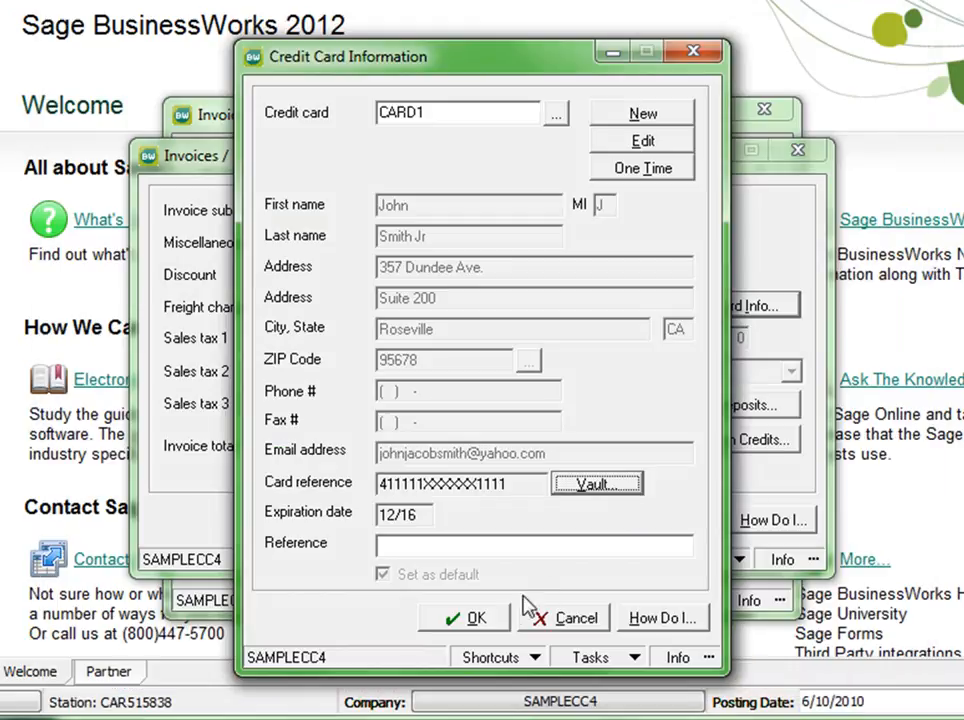
{"action": "left_click", "coordinate": [474, 620]}
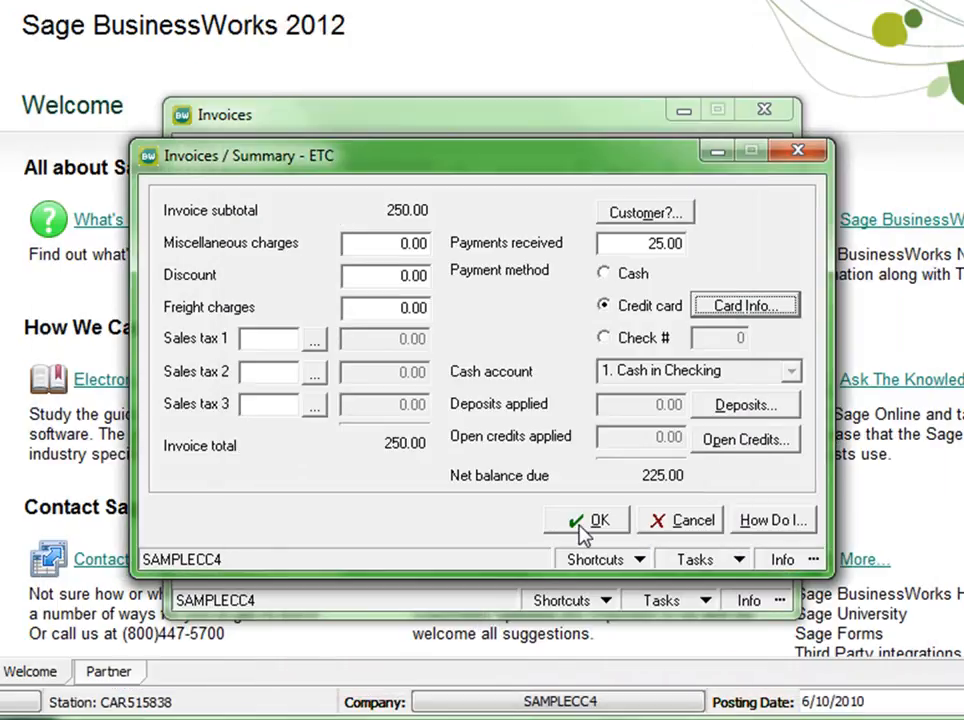
{"action": "left_click", "coordinate": [588, 522]}
Post the invoice without printing, submitting the card sale through Sage Exchange and declining the Job Cost posting.
{"action": "left_click", "coordinate": [518, 564]}
{"action": "left_click", "coordinate": [372, 445]}
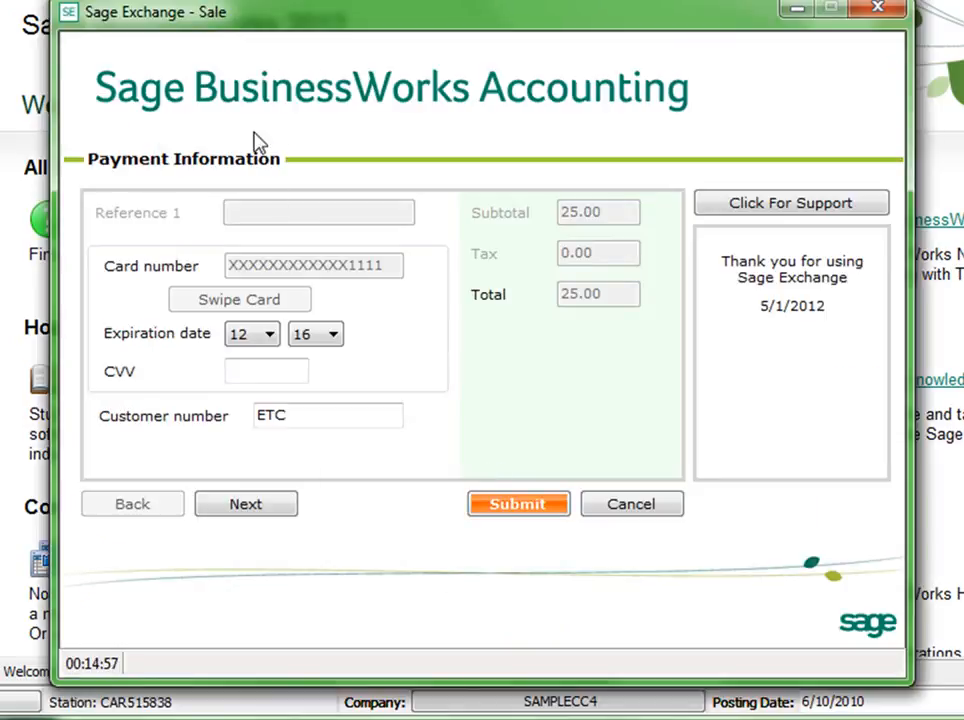
{"action": "left_click", "coordinate": [228, 516]}
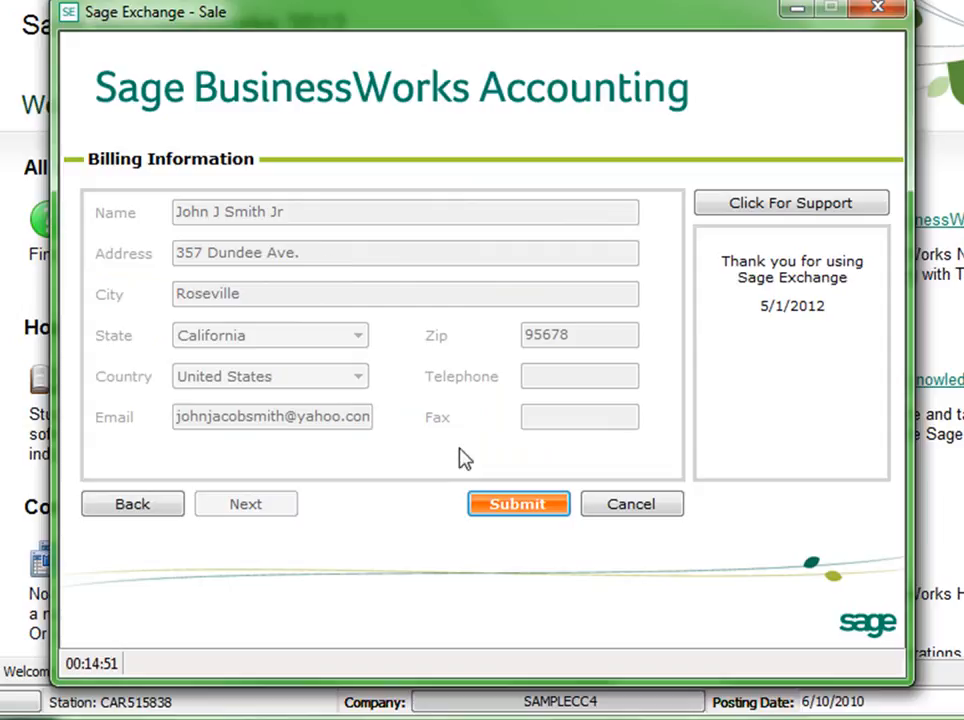
{"action": "left_click", "coordinate": [503, 512]}
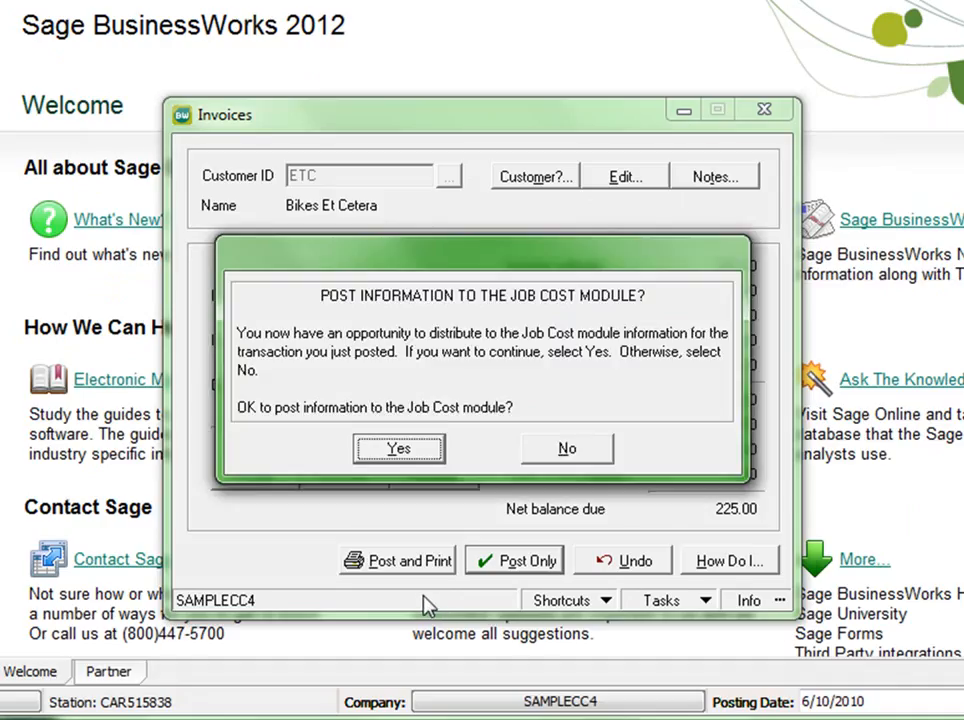
{"action": "left_click", "coordinate": [553, 458]}
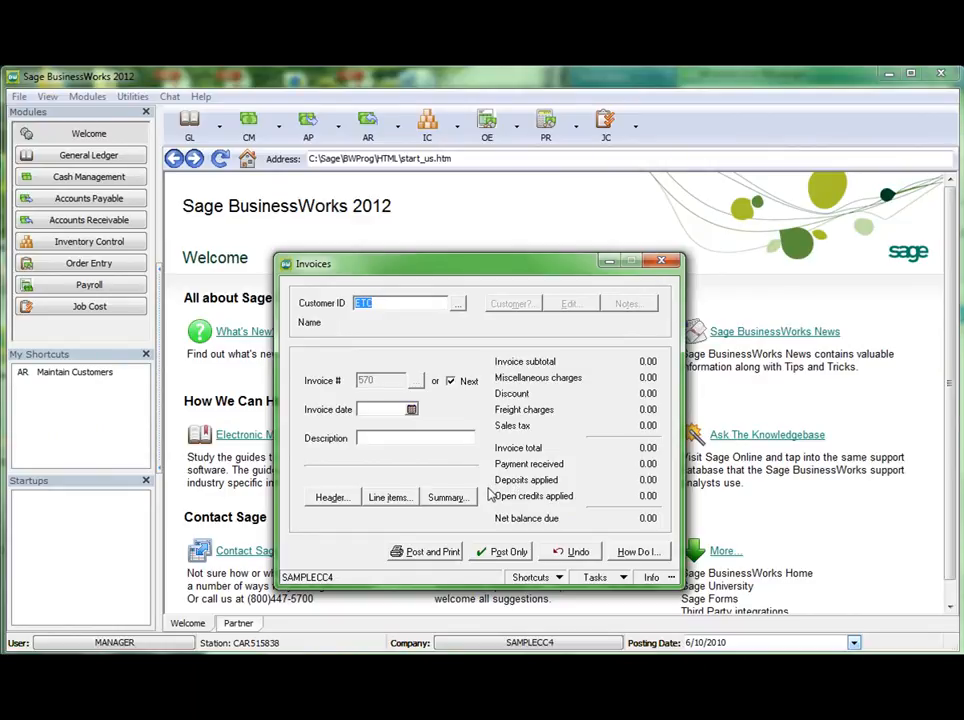
{"action": "left_click", "coordinate": [660, 262]}
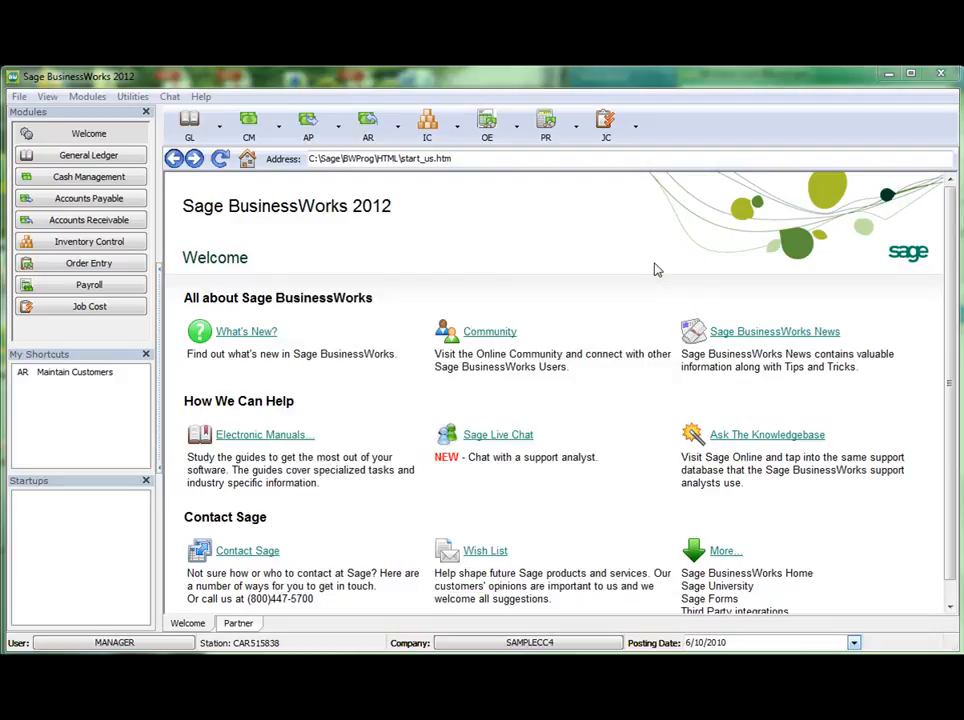
Examine the Accounts Receivable Credit Memos form and its card options, and close it without entering anything.
{"action": "left_click", "coordinate": [387, 140]}
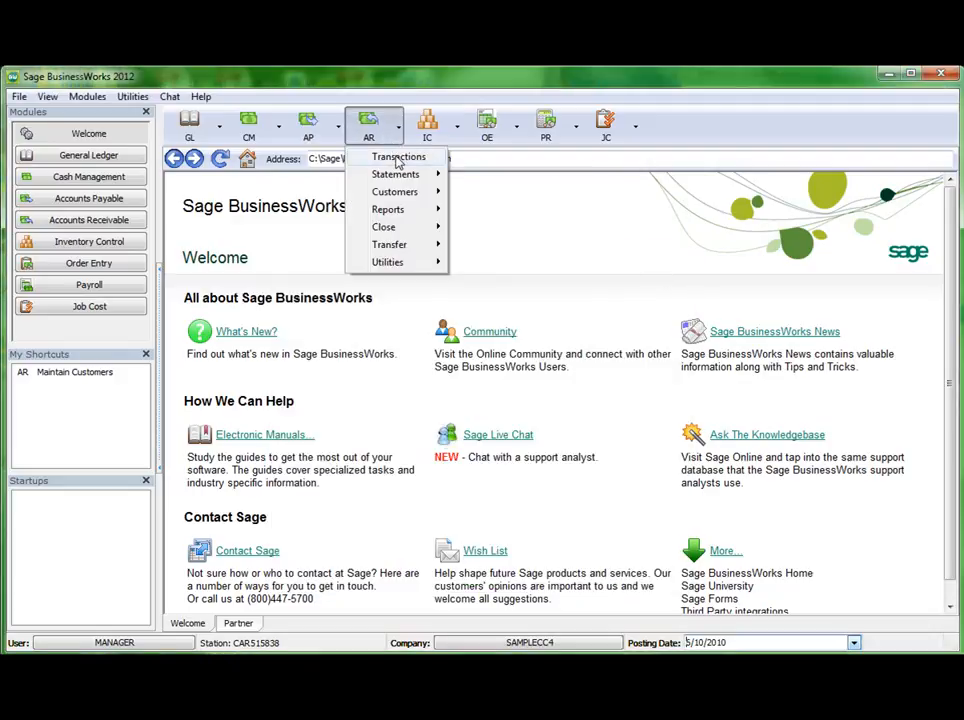
{"action": "mouse_move", "coordinate": [398, 163]}
{"action": "left_click", "coordinate": [482, 254]}
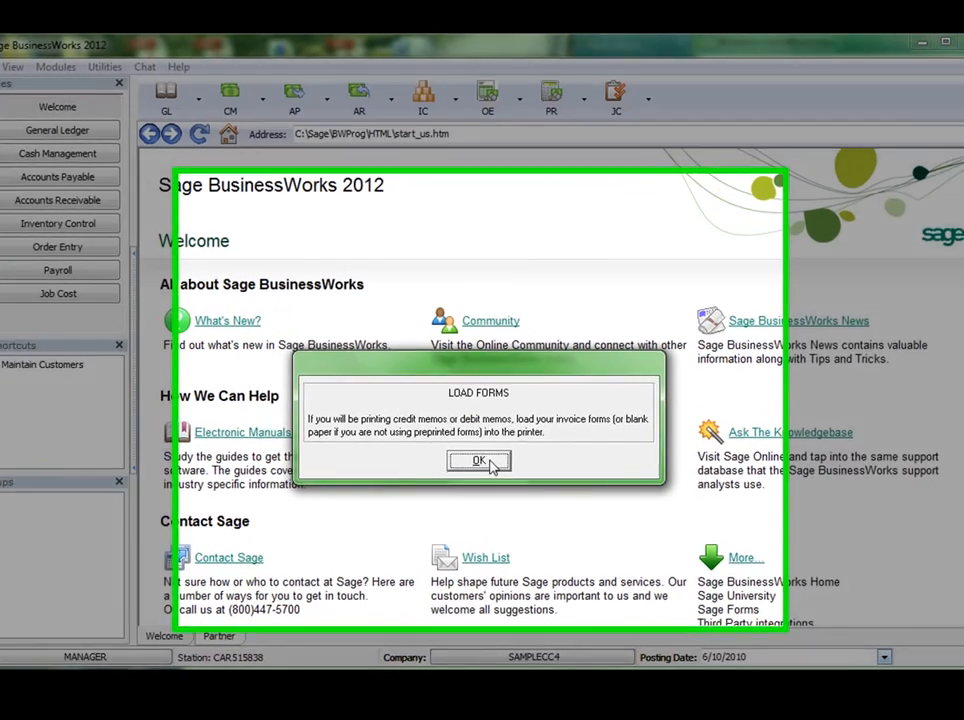
{"action": "left_click", "coordinate": [479, 460]}
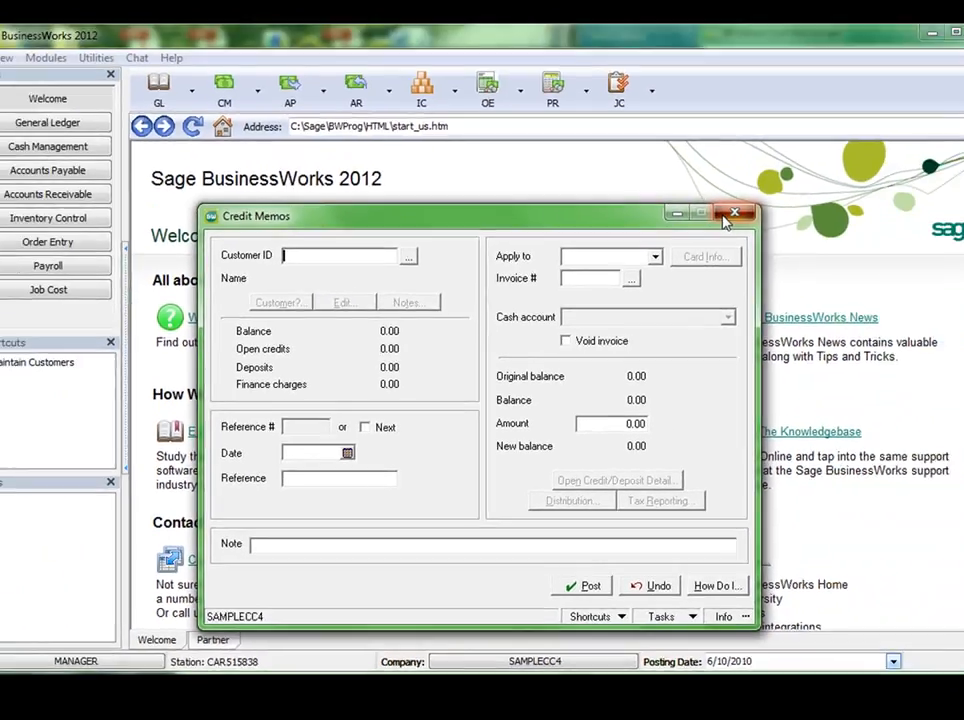
{"action": "left_click", "coordinate": [880, 69]}
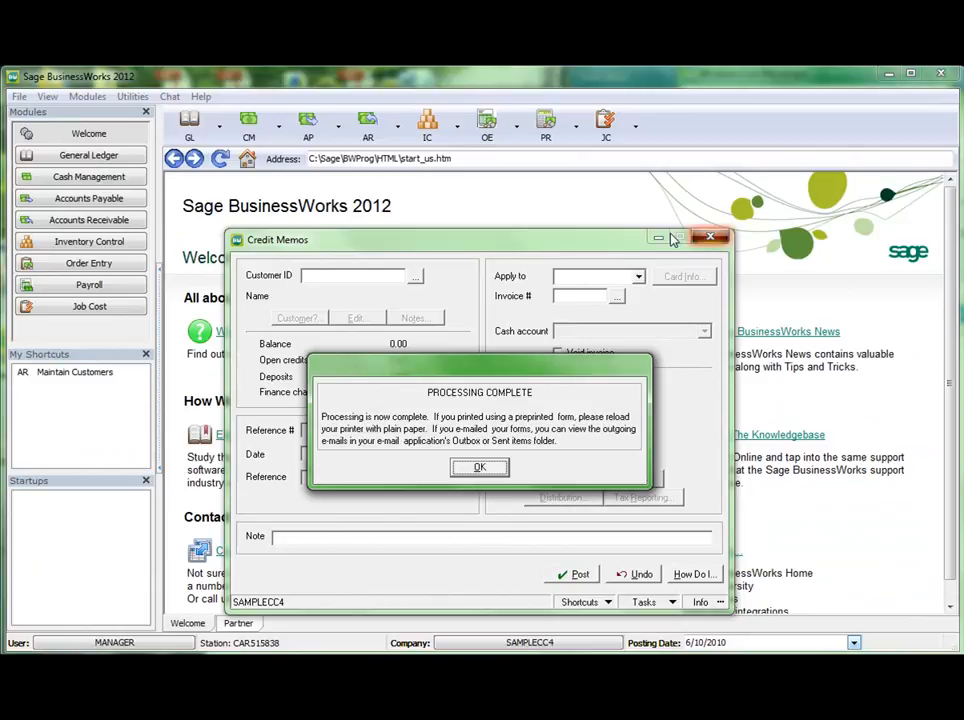
{"action": "left_click", "coordinate": [495, 468]}
Examine the credit card refund option in the Apply Open Credits form and close the form.
{"action": "left_click", "coordinate": [370, 135]}
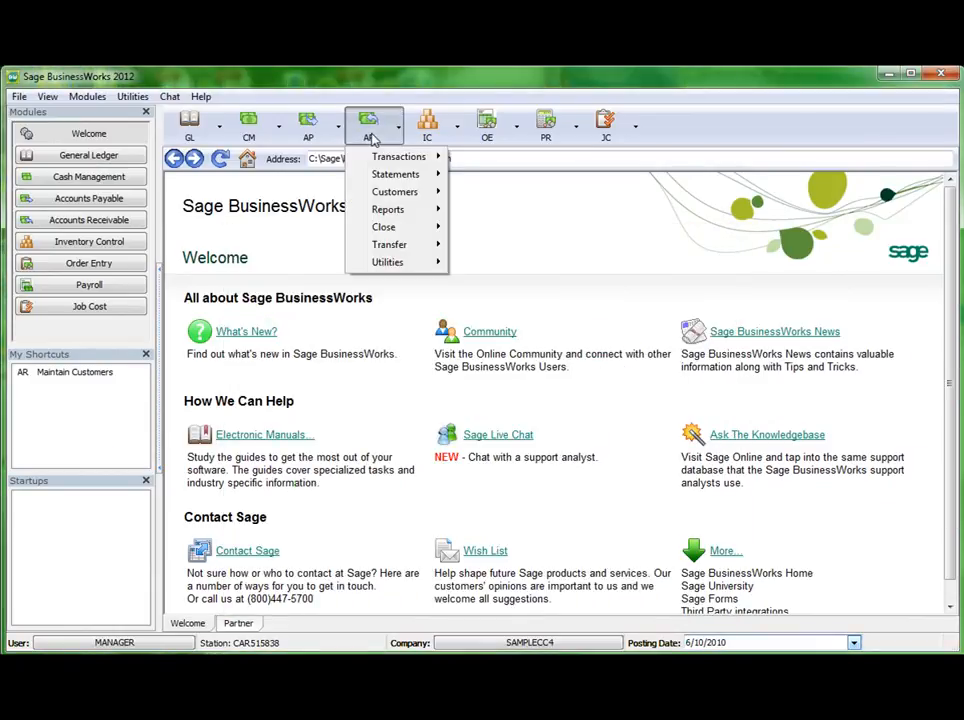
{"action": "mouse_move", "coordinate": [392, 157]}
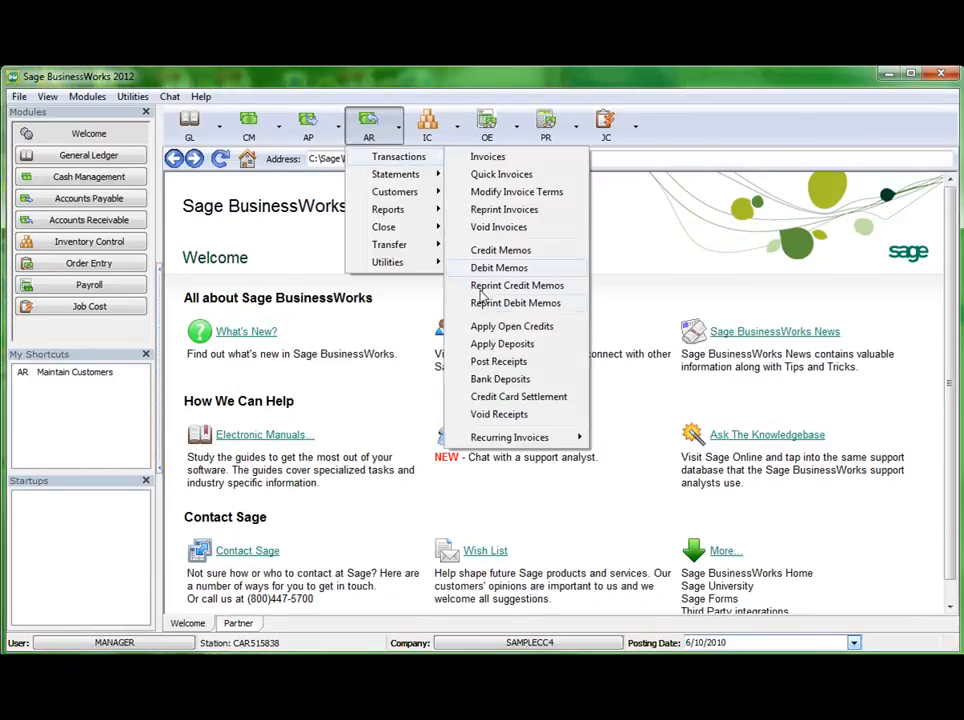
{"action": "left_click", "coordinate": [495, 328]}
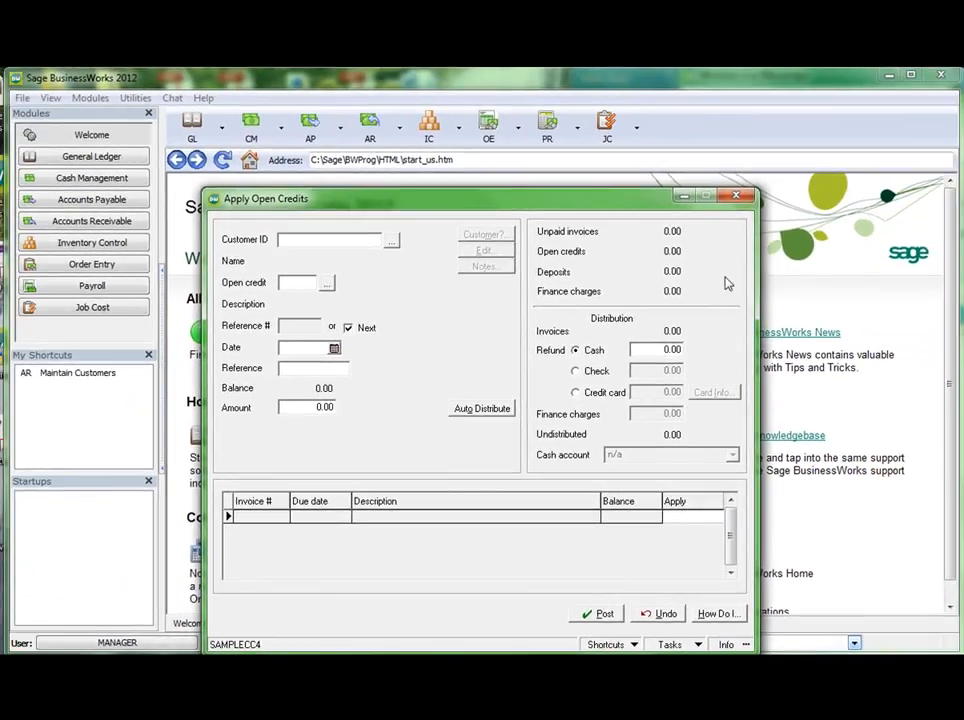
{"action": "left_click", "coordinate": [741, 190]}
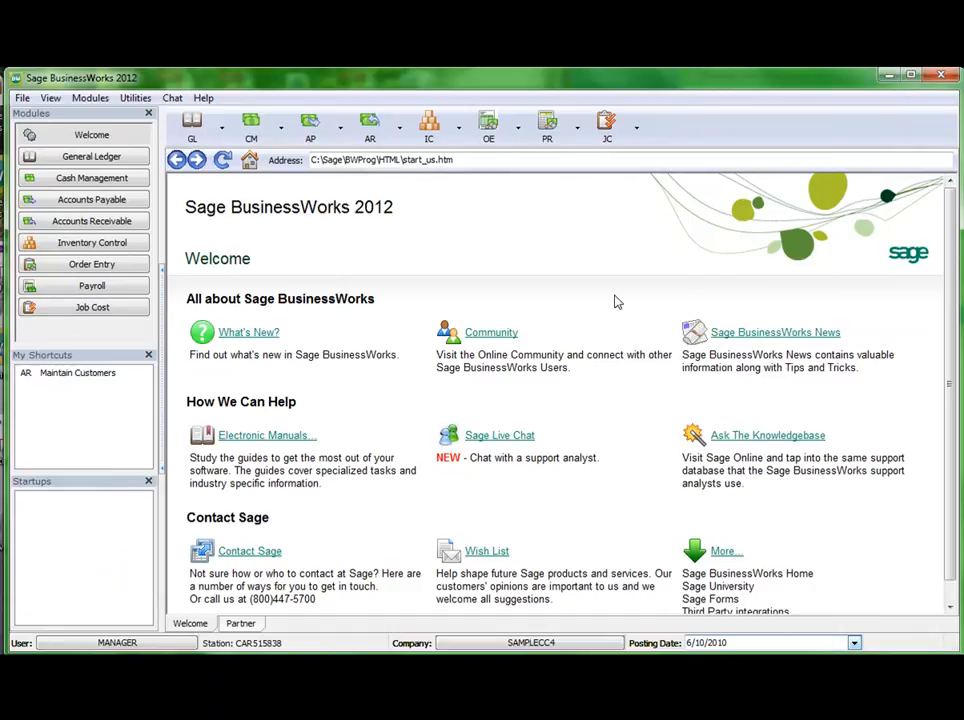
Examine the credit card refund option in the Apply Deposits form and close the form.
{"action": "left_click", "coordinate": [370, 127]}
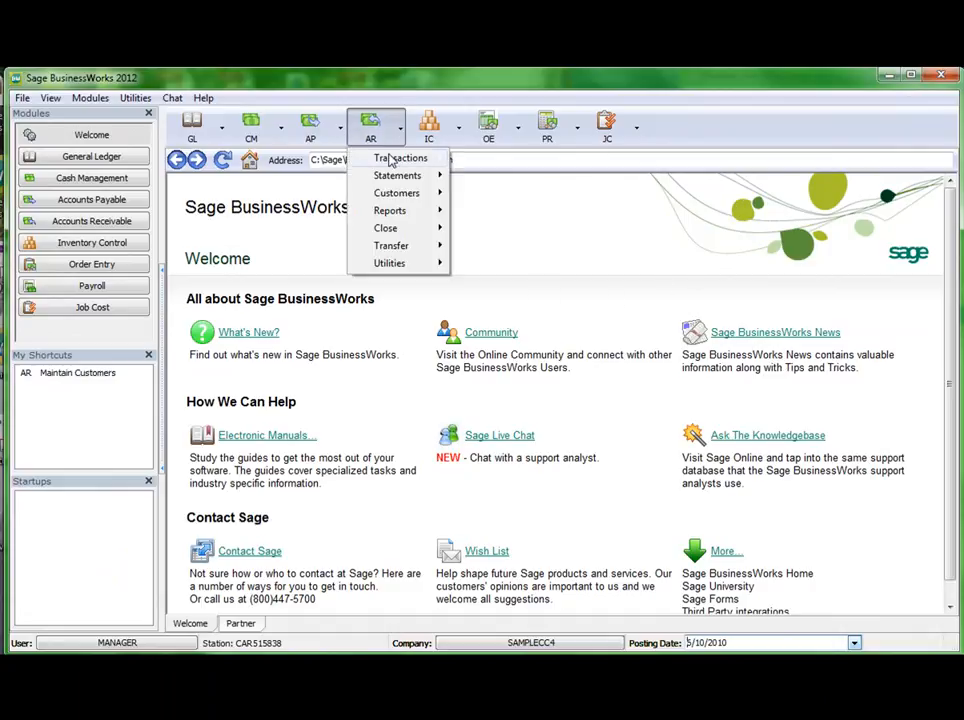
{"action": "mouse_move", "coordinate": [390, 158]}
{"action": "left_click", "coordinate": [508, 345]}
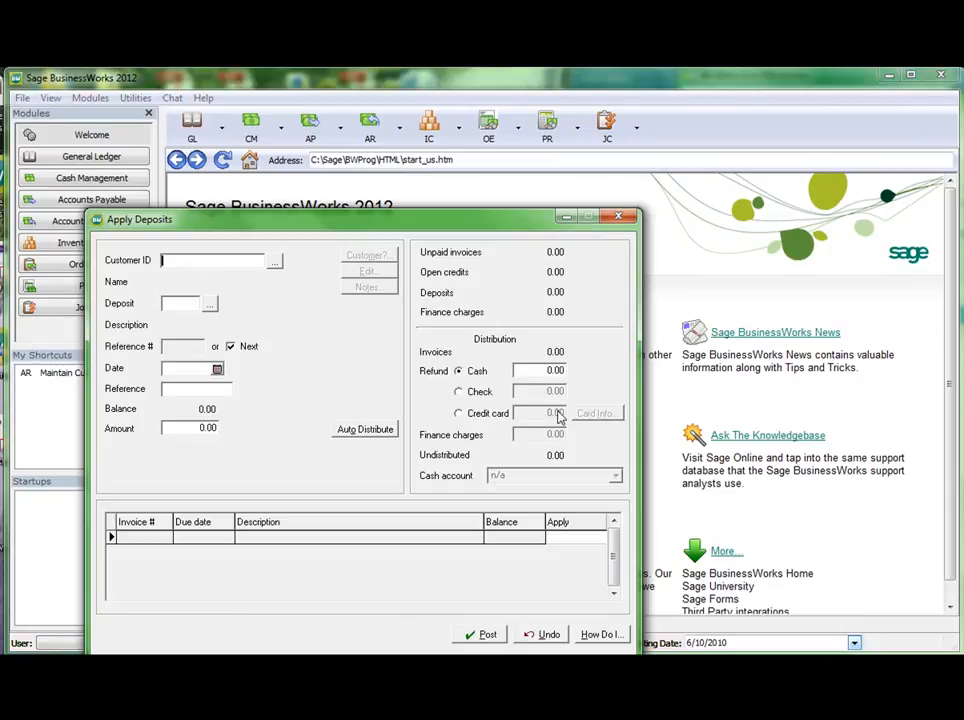
{"action": "left_click", "coordinate": [618, 219]}
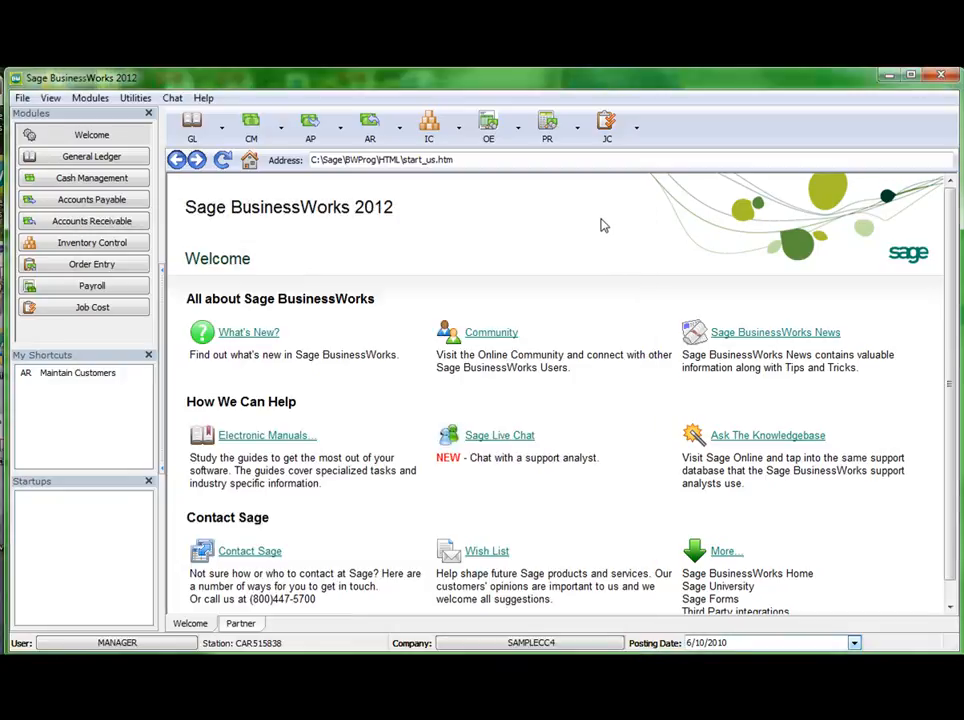
Start a receipt for customer ETC in Post Receipts with credit card payment, and view the card information without changing it.
{"action": "left_click", "coordinate": [380, 123]}
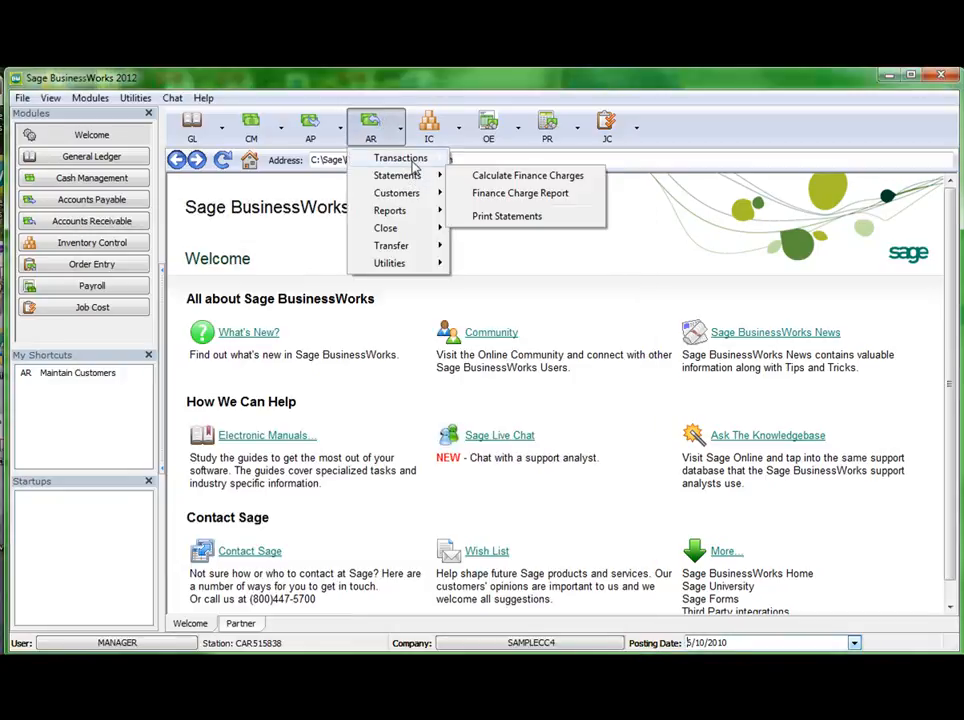
{"action": "mouse_move", "coordinate": [420, 158]}
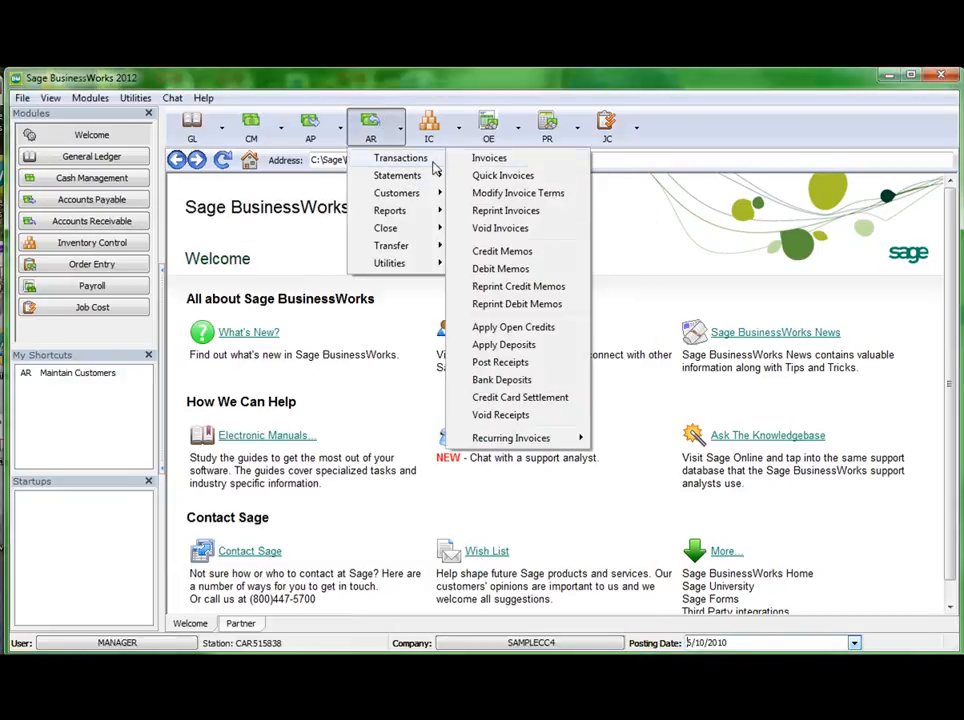
{"action": "left_click", "coordinate": [514, 362]}
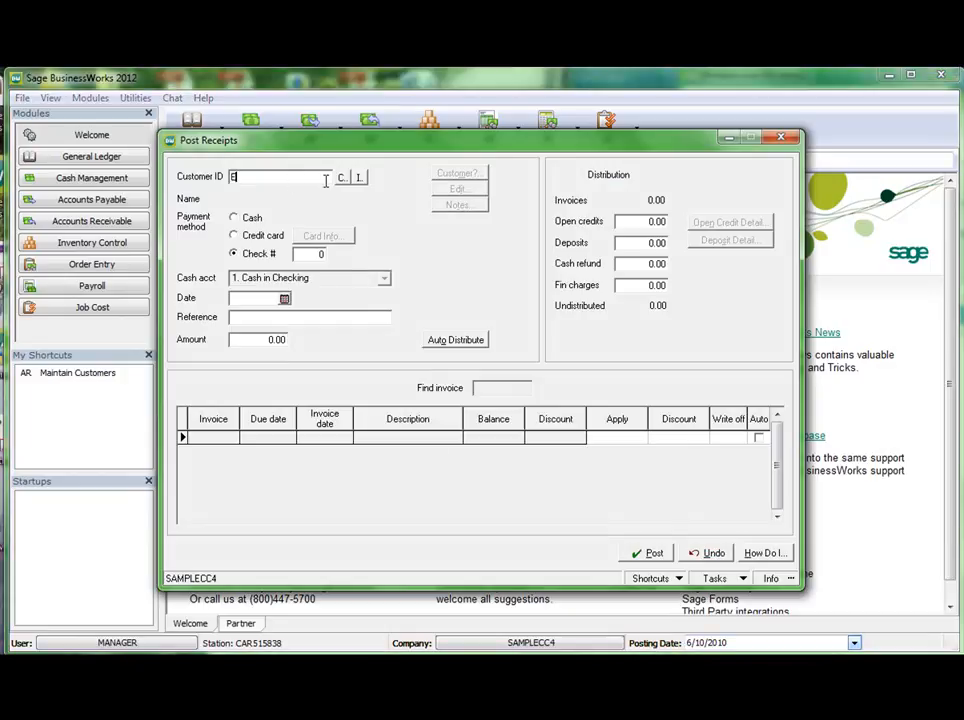
{"action": "key", "text": "Tab"}
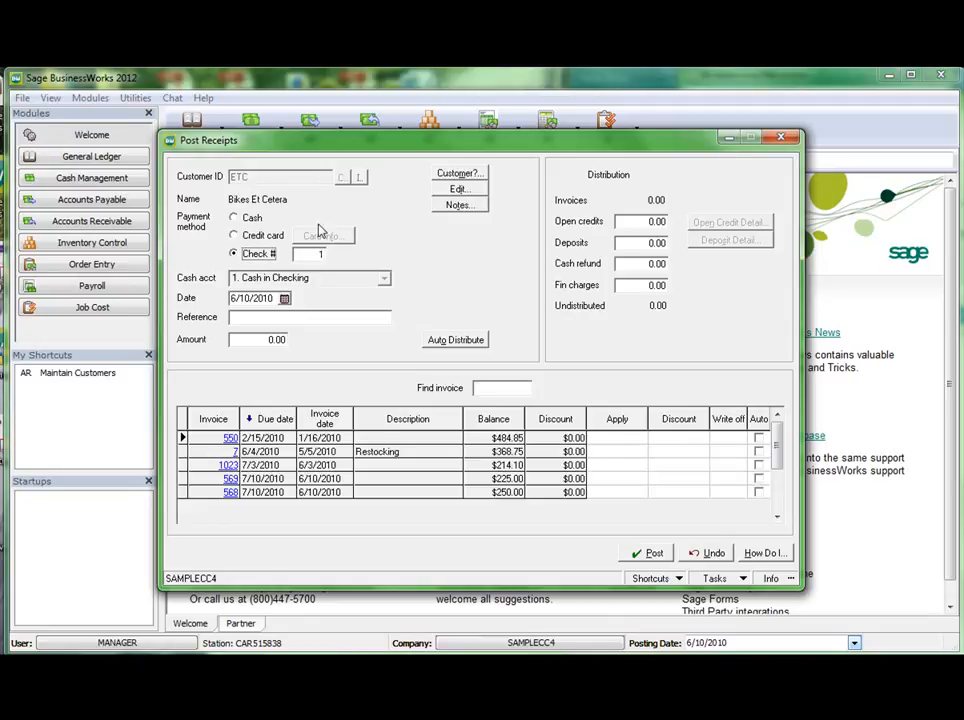
{"action": "left_click", "coordinate": [235, 237]}
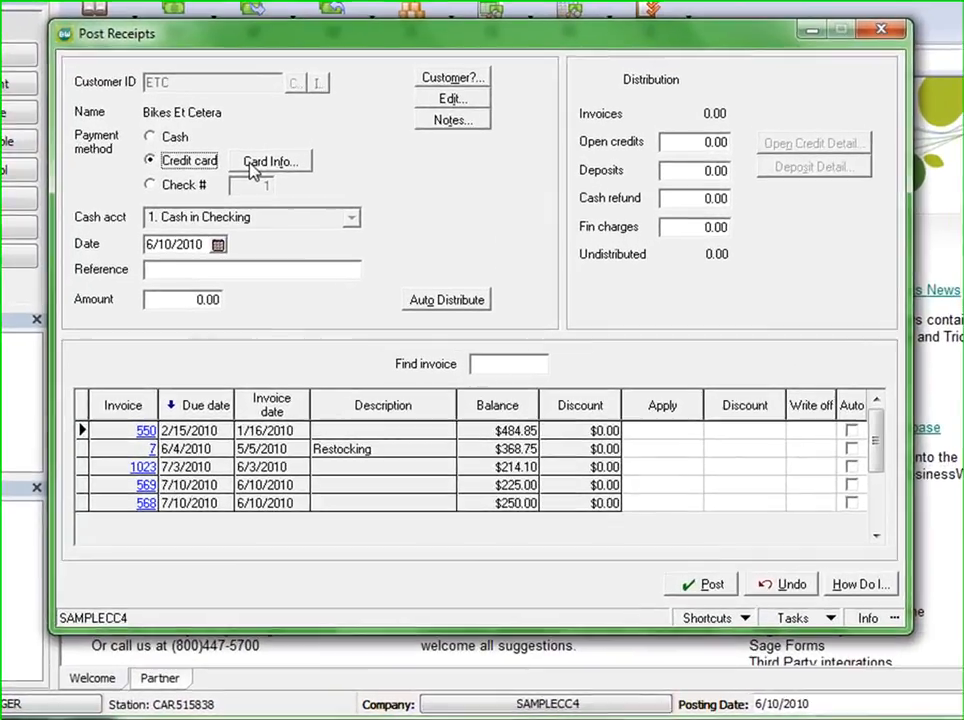
{"action": "left_click", "coordinate": [311, 240]}
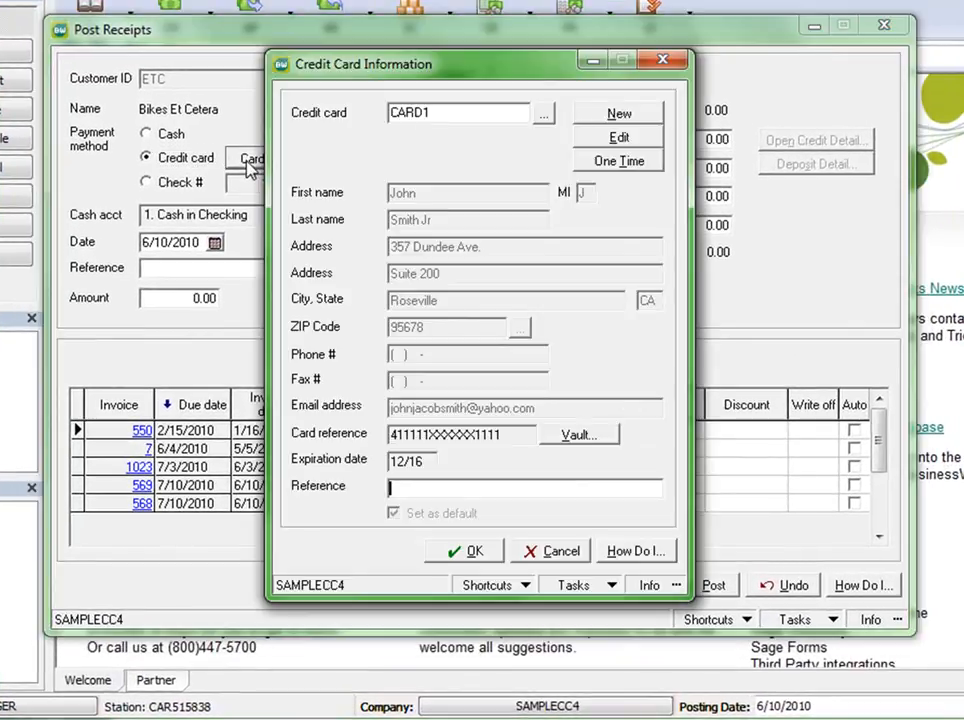
{"action": "left_click", "coordinate": [543, 552]}
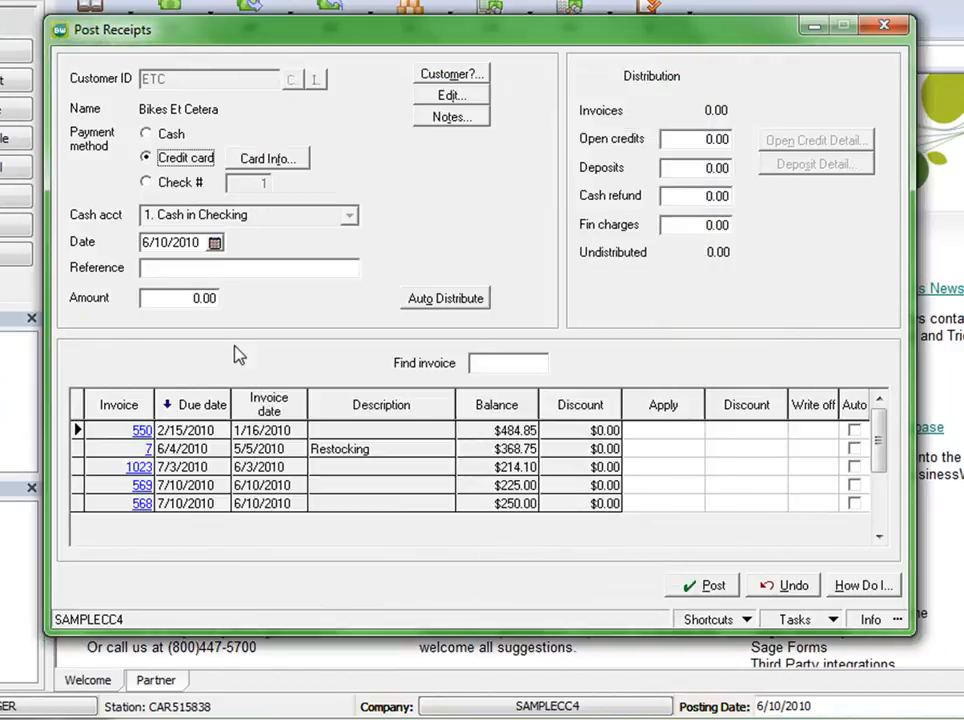
Enter a 1000.00 receipt applied to invoices 550, 7 and 1023, then discard it unposted and close Post Receipts.
{"action": "left_click", "coordinate": [205, 299]}
{"action": "type", "text": "1"}
{"action": "left_click", "coordinate": [852, 431]}
{"action": "left_click", "coordinate": [853, 449]}
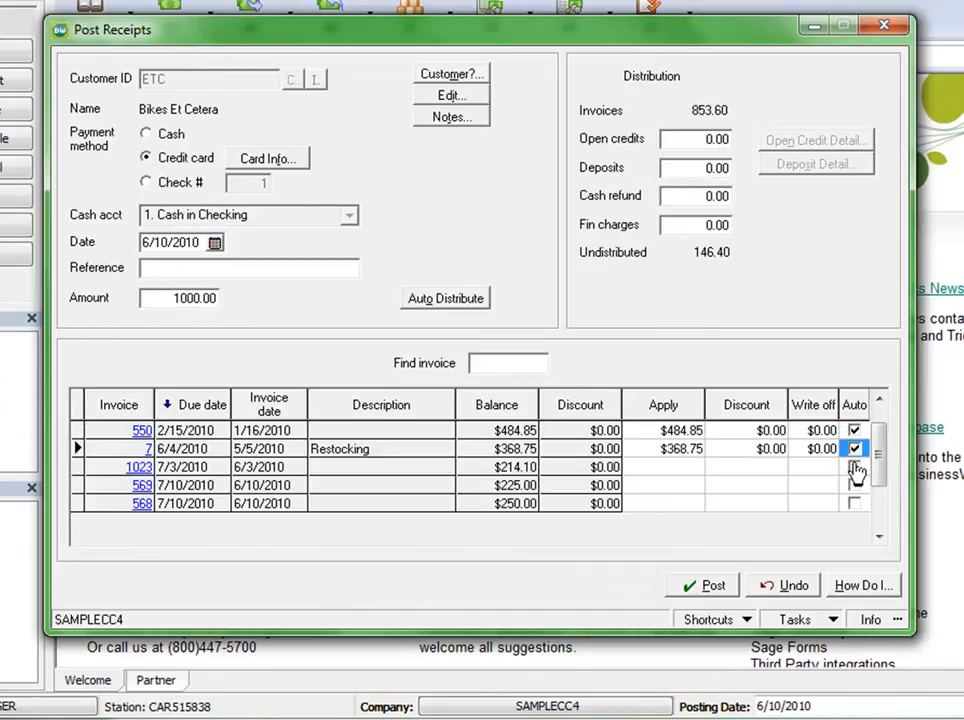
{"action": "left_click", "coordinate": [854, 467]}
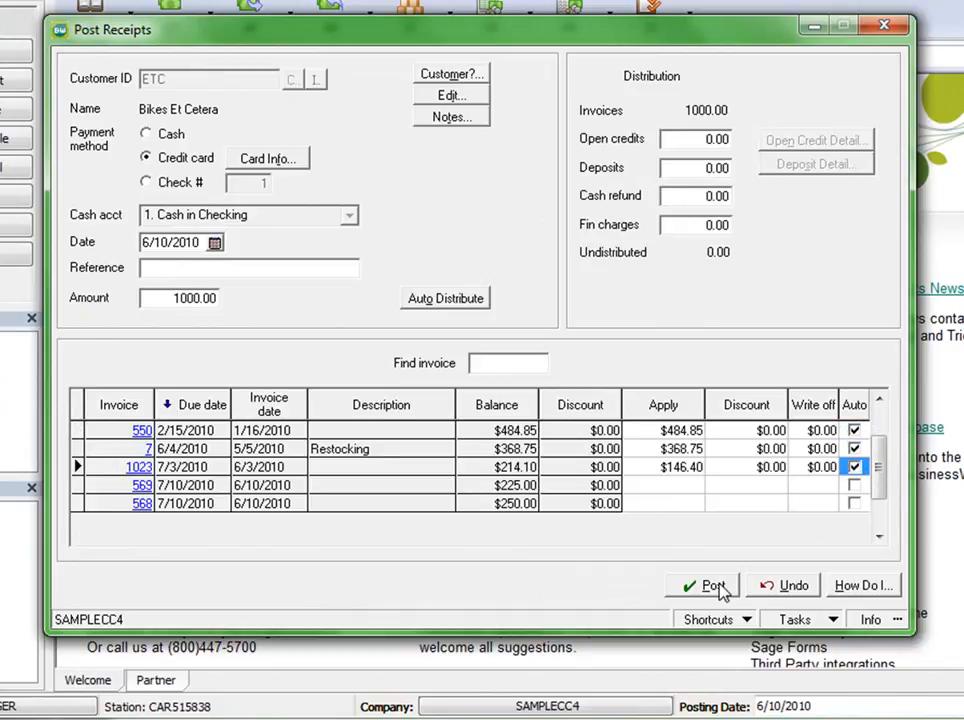
{"action": "left_click", "coordinate": [790, 590]}
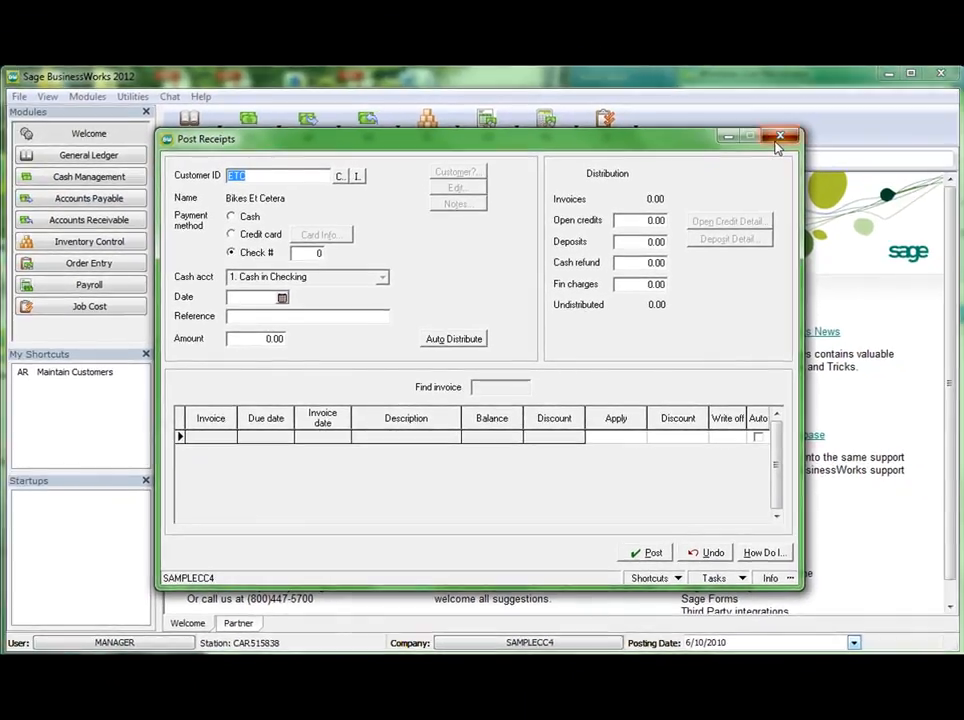
{"action": "left_click", "coordinate": [780, 137]}
Open the Accounts Receivable Void Receipts form and load customer ETC.
{"action": "left_click", "coordinate": [368, 126]}
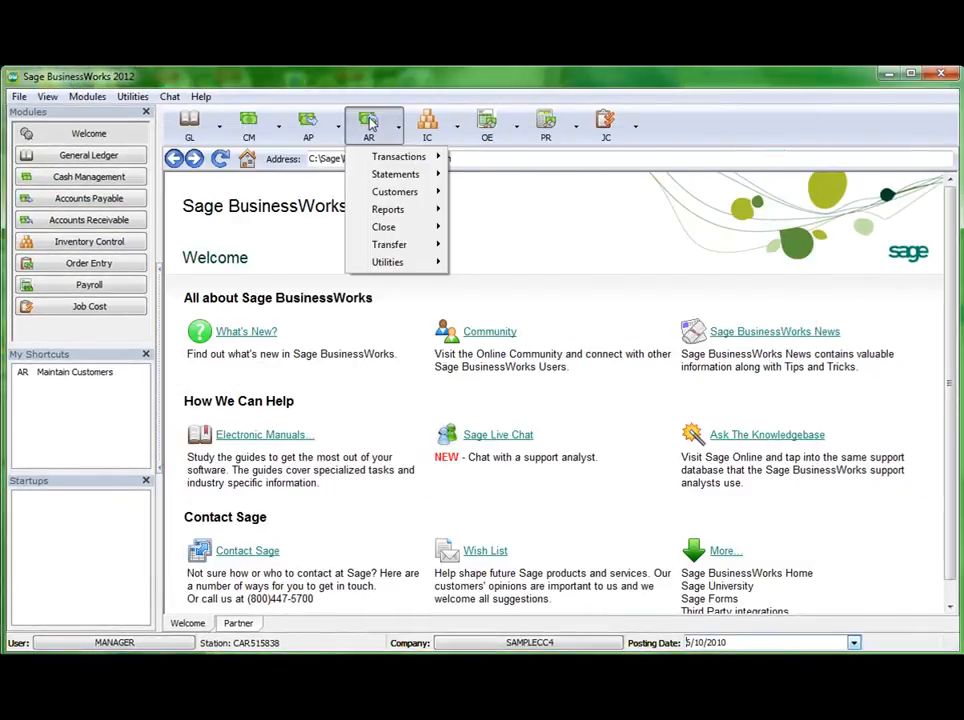
{"action": "mouse_move", "coordinate": [398, 158]}
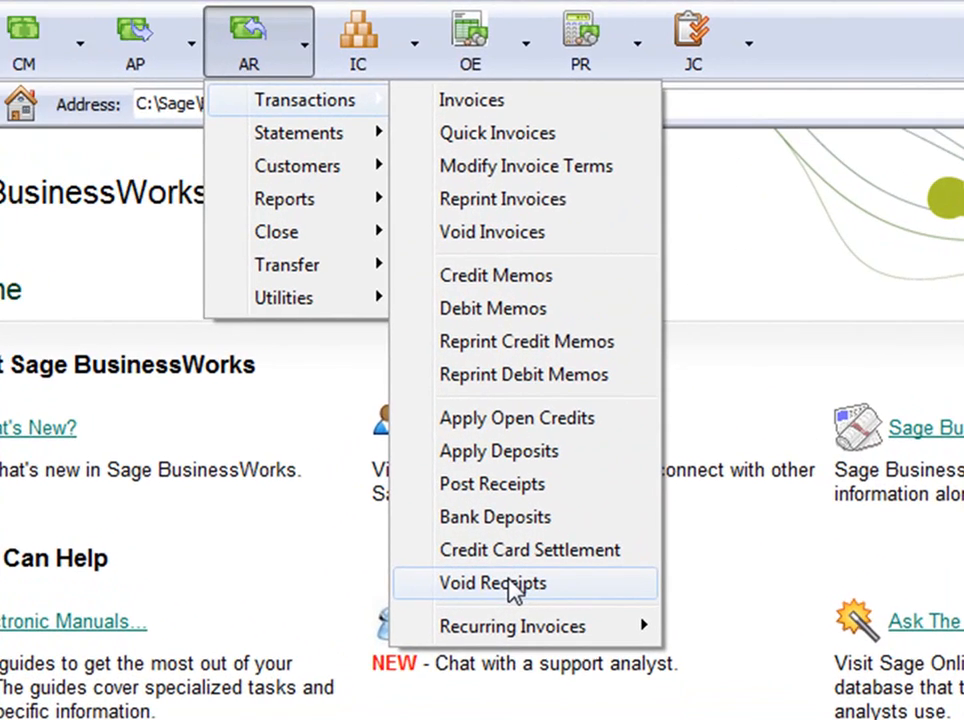
{"action": "left_click", "coordinate": [513, 590]}
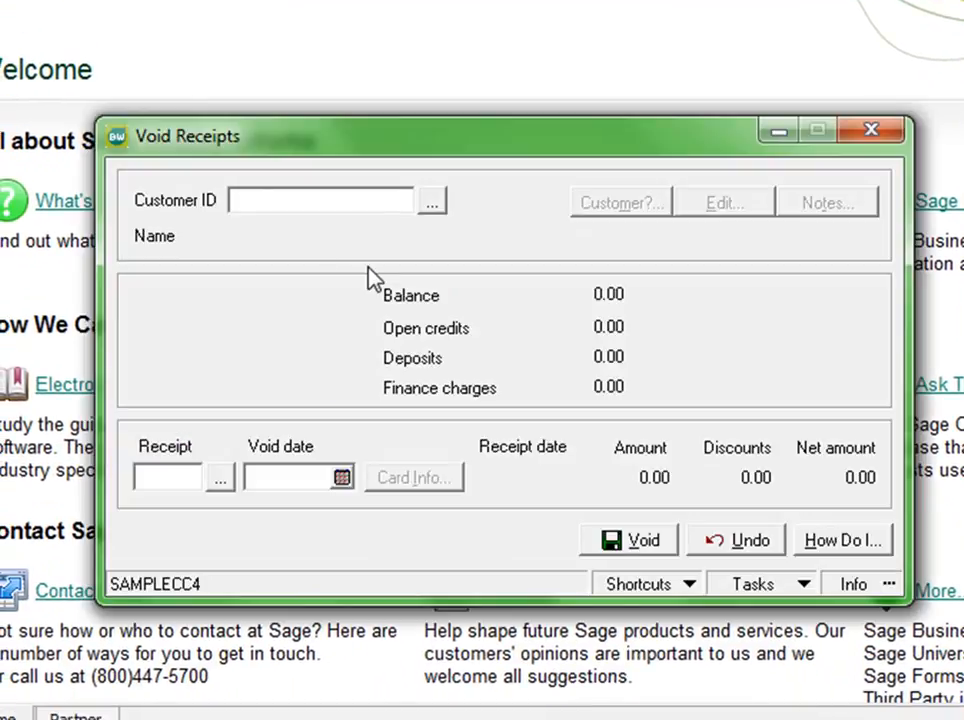
{"action": "type", "text": "ETC"}
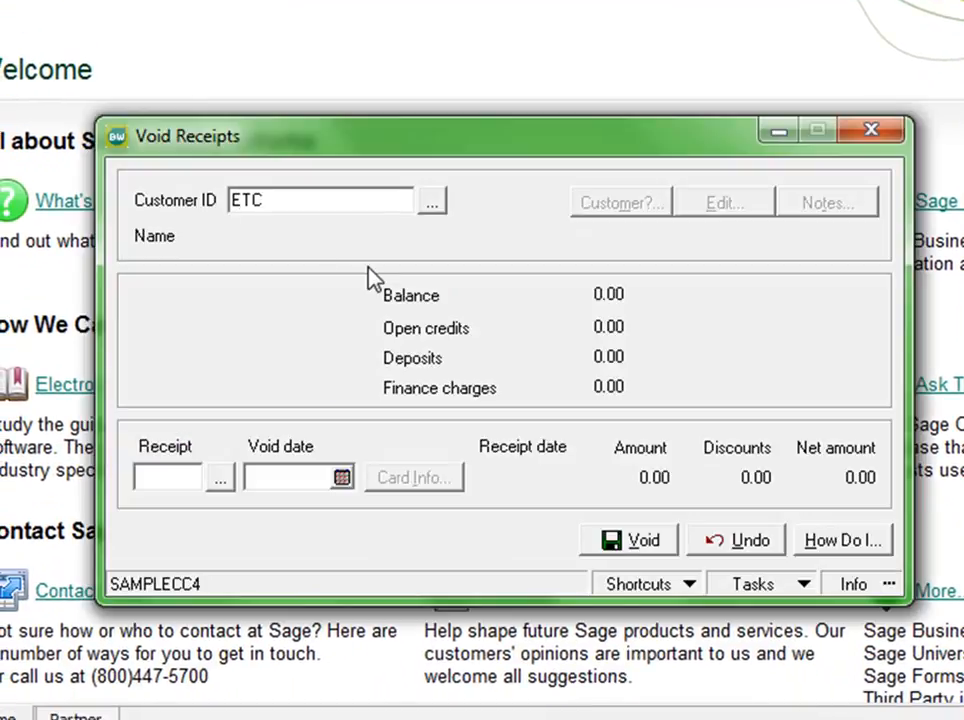
{"action": "key", "text": "Tab"}
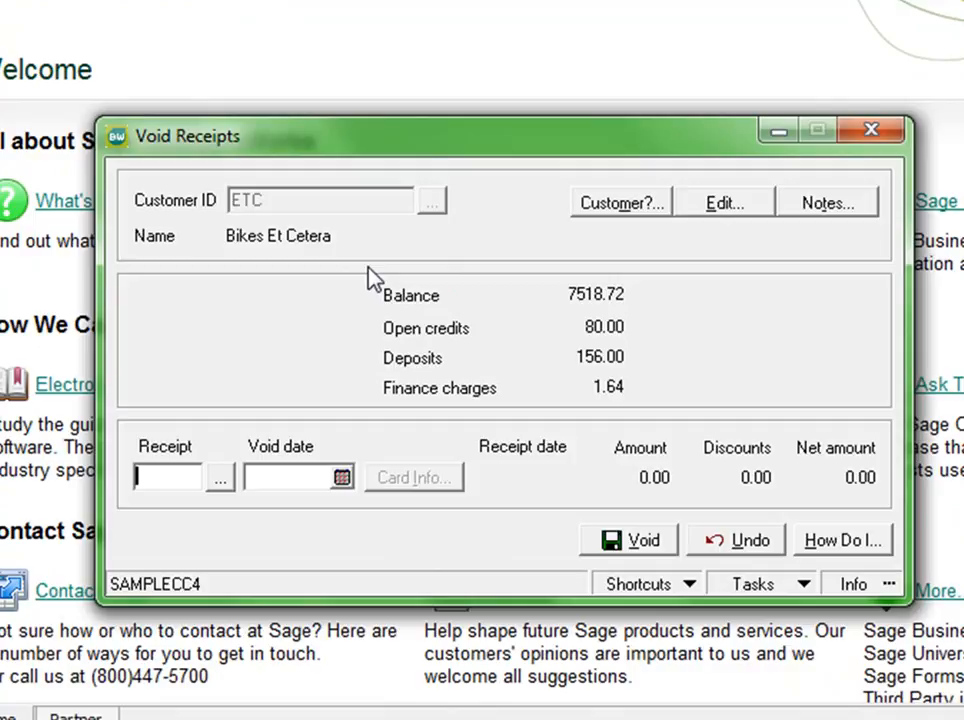
Select the credit card receipt for Inv #560, try to void it, and discard the Void Receipts entry.
{"action": "left_click", "coordinate": [220, 479]}
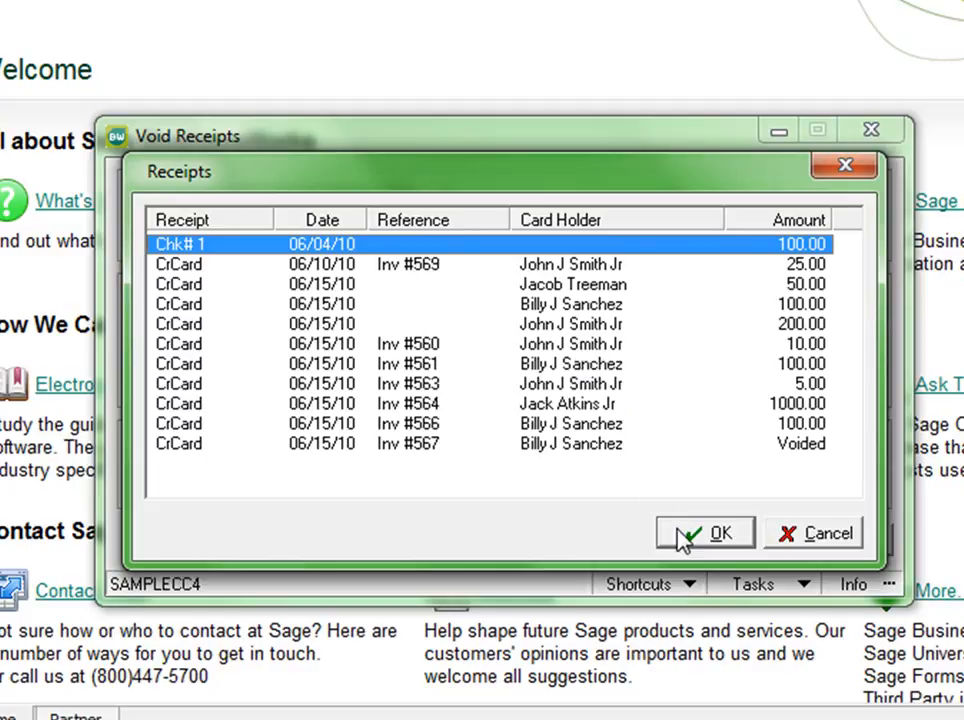
{"action": "left_click", "coordinate": [582, 352]}
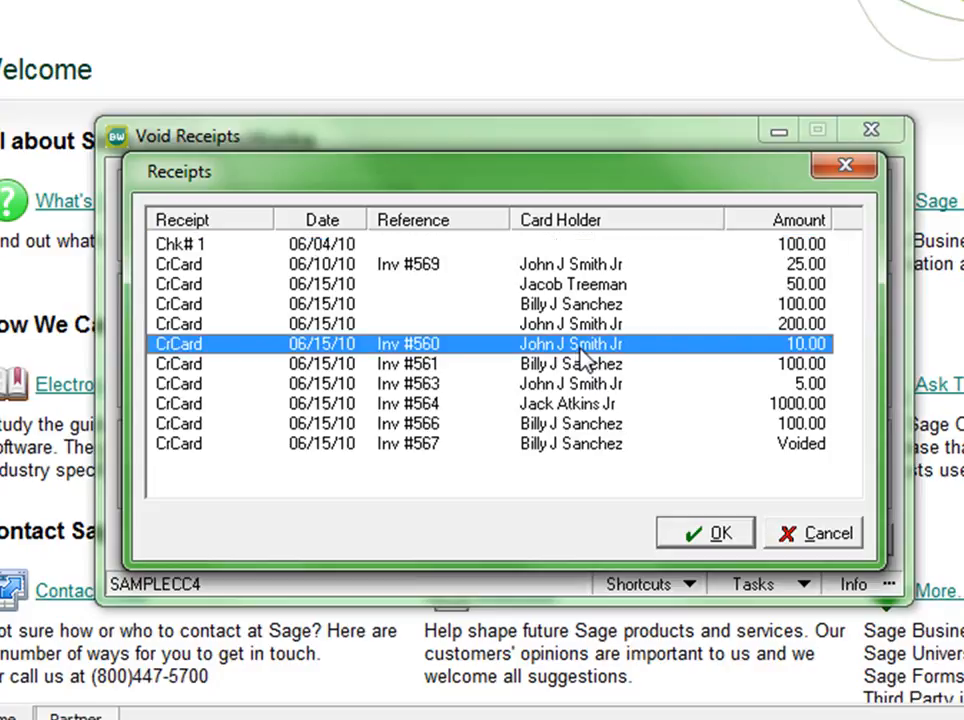
{"action": "left_click", "coordinate": [690, 531]}
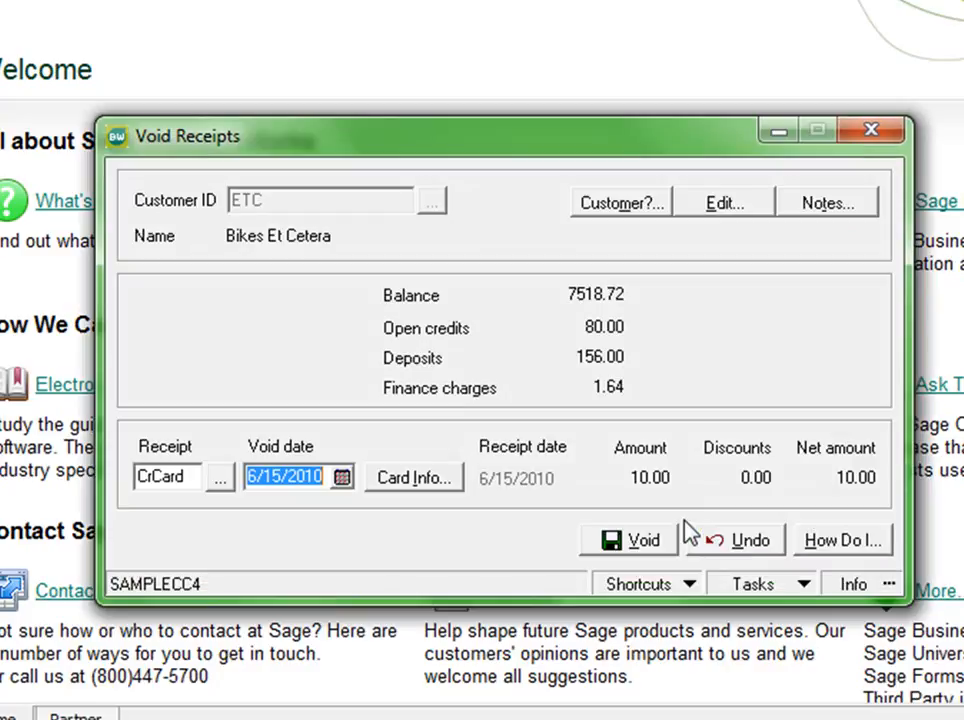
{"action": "left_click", "coordinate": [630, 546]}
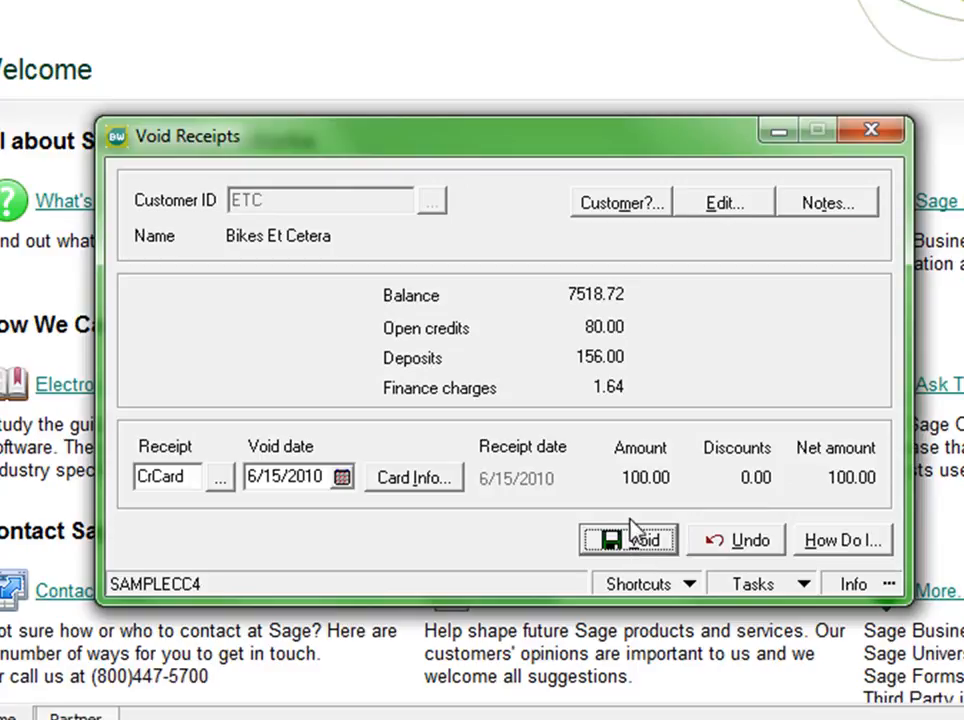
{"action": "left_click", "coordinate": [720, 543]}
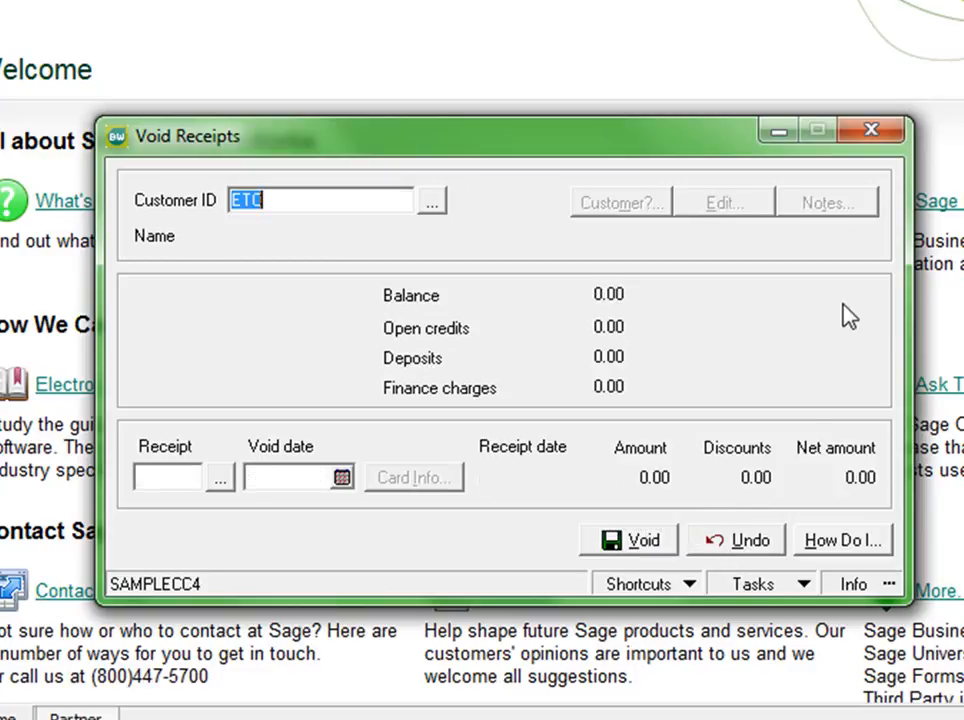